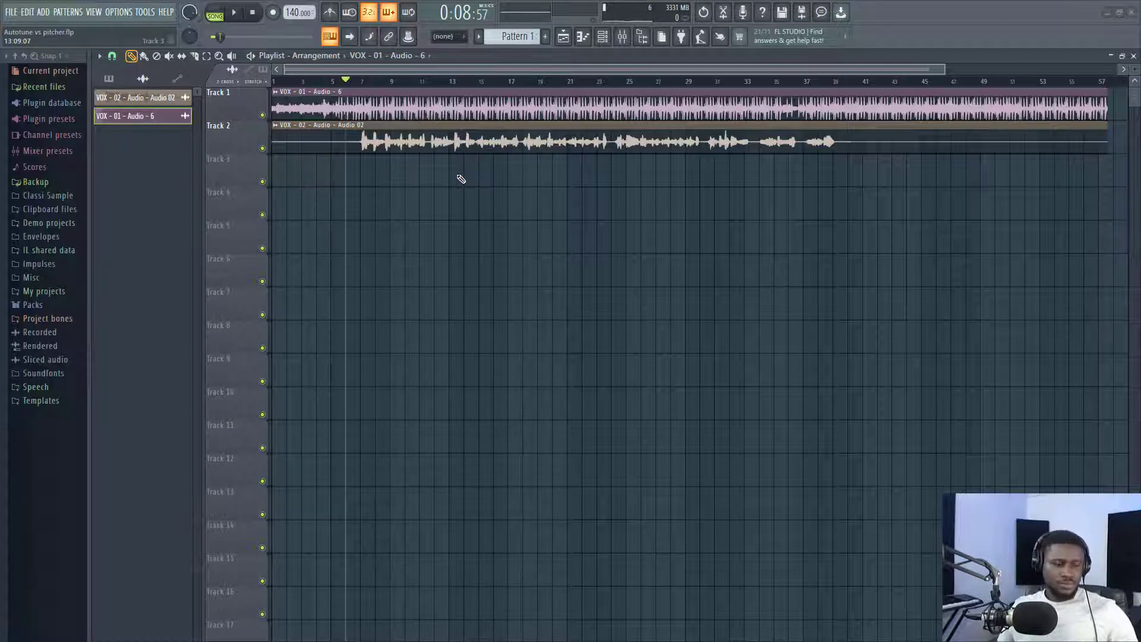
Step: Audition the first and second tuned takes, stopping playback after each
{"action": "key", "text": "space"}
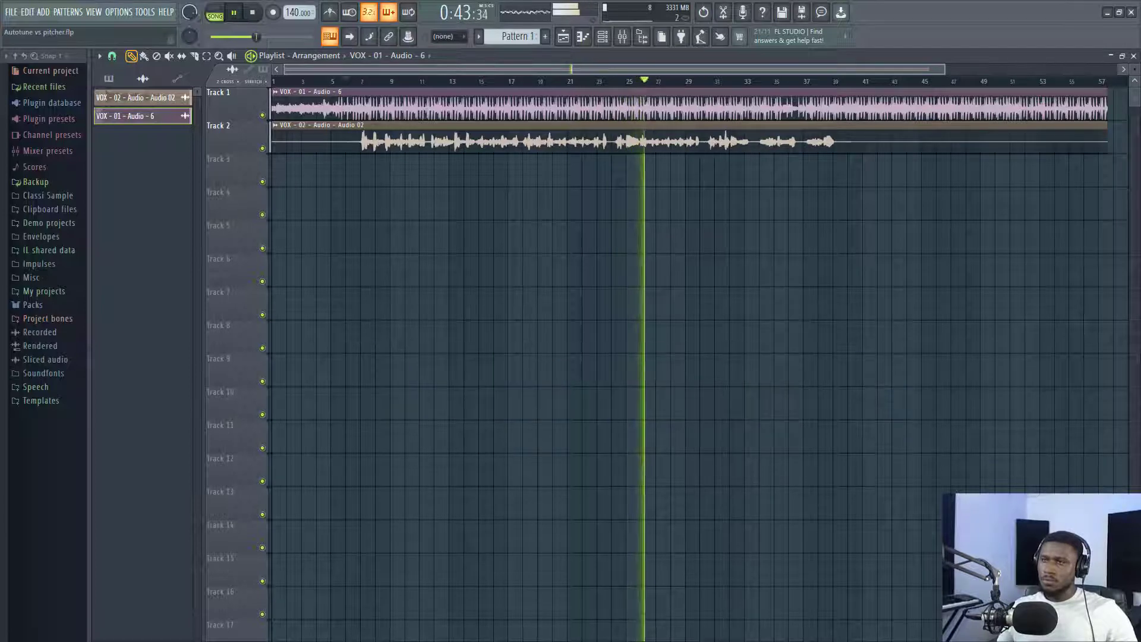
{"action": "key", "text": "space"}
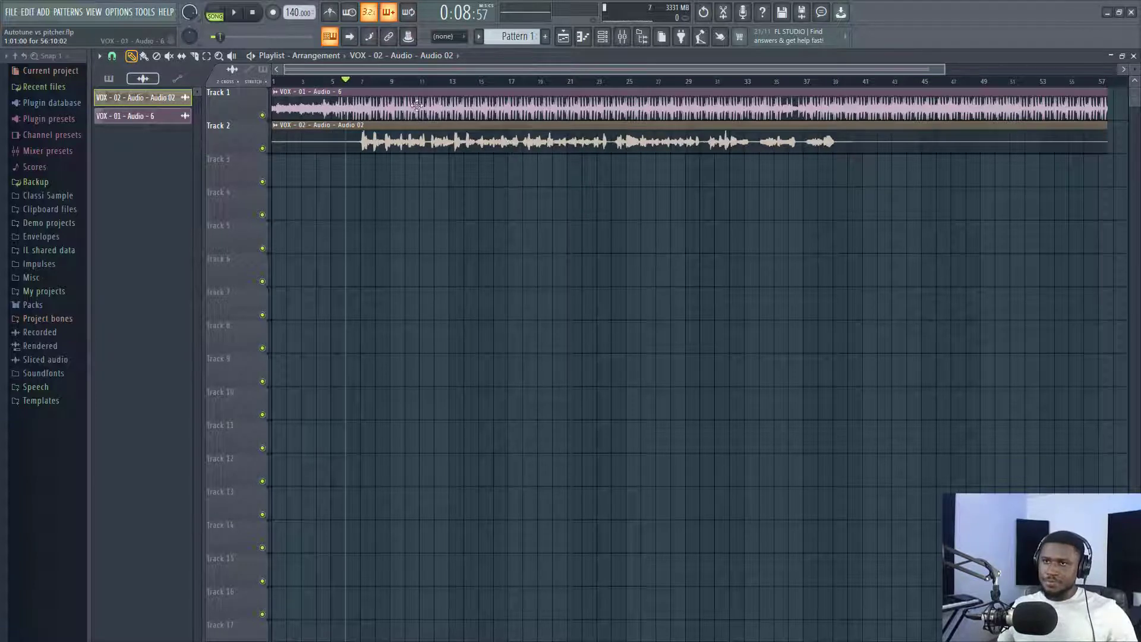
{"action": "key", "text": "space"}
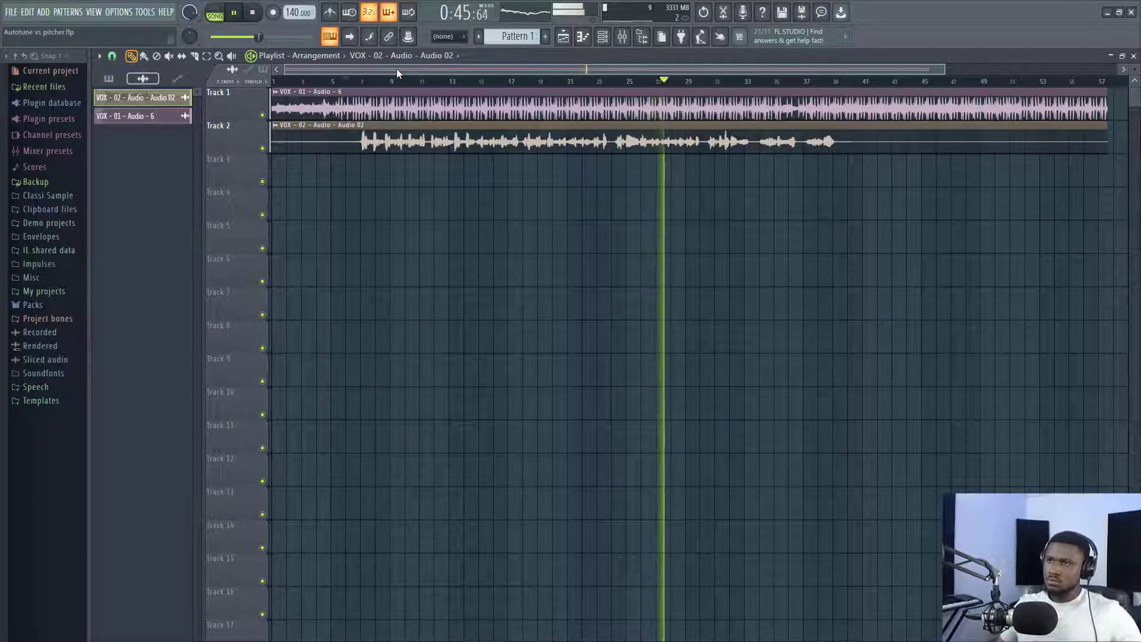
{"action": "key", "text": "space"}
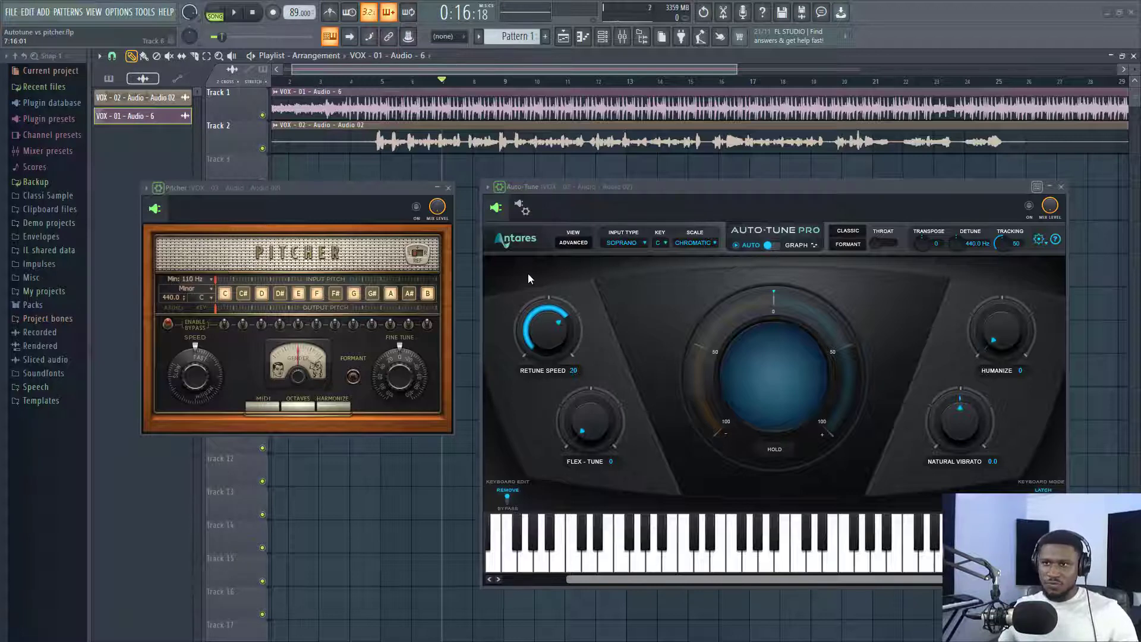
{"action": "left_click", "coordinate": [623, 39]}
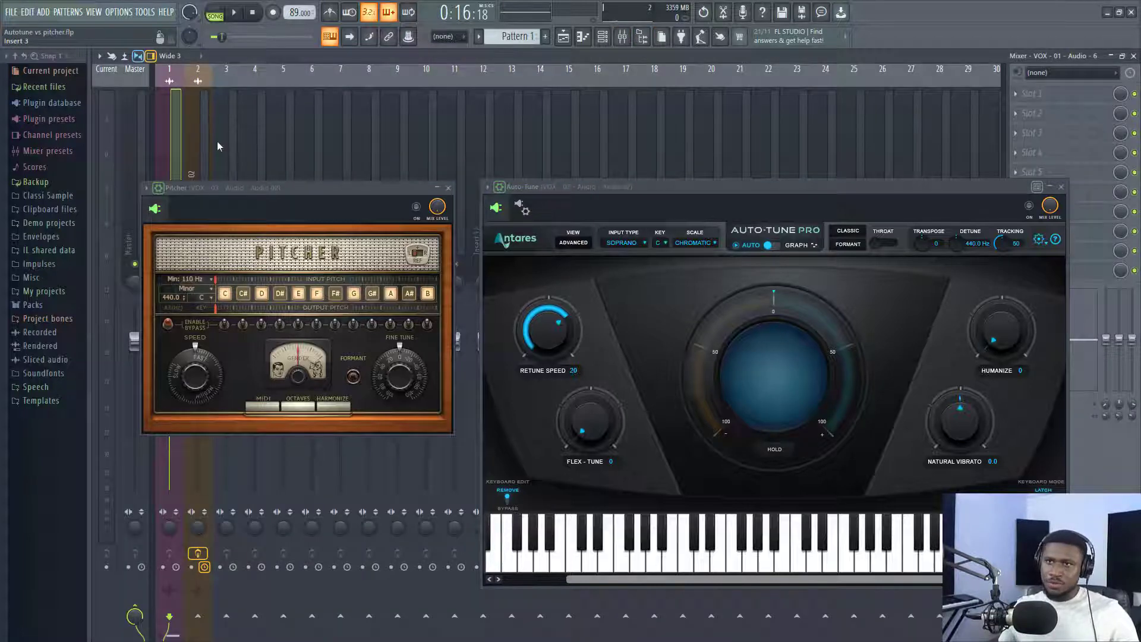
{"action": "left_click", "coordinate": [199, 148]}
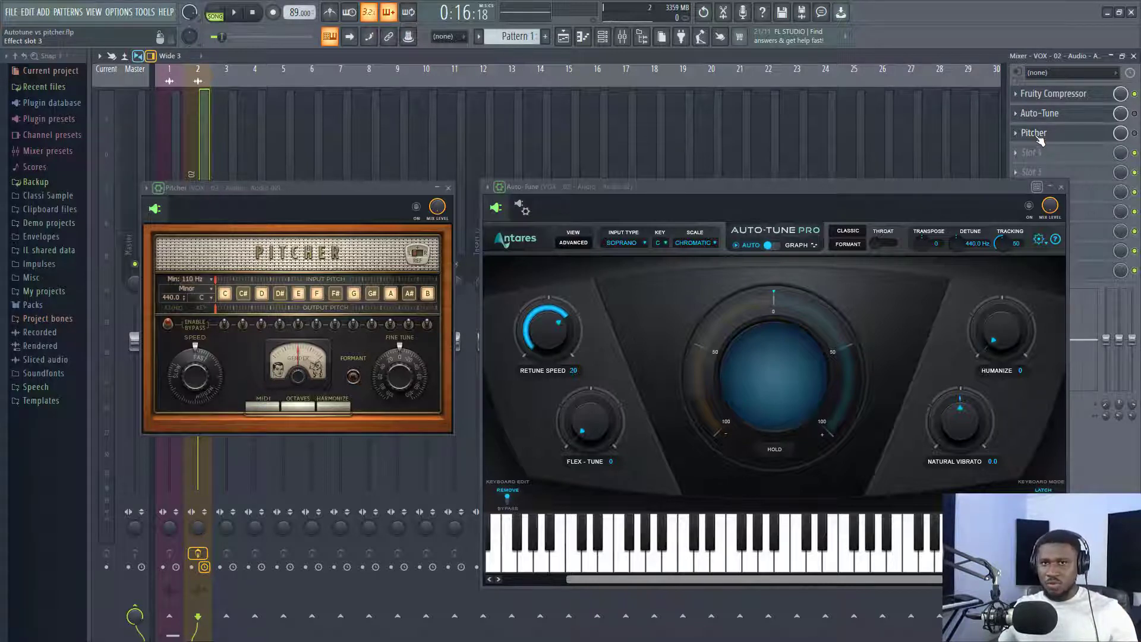
{"action": "left_click", "coordinate": [1133, 55]}
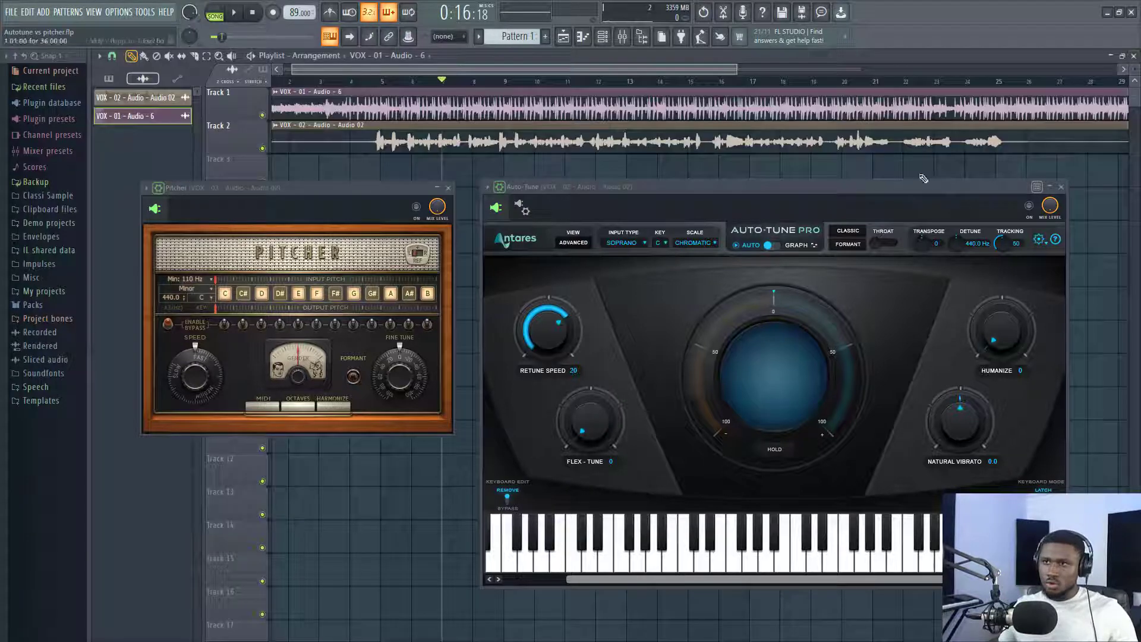
Step: Set Auto-Tune Pro to key B, scale Major, input type Low Male, then play the vocal
{"action": "left_click", "coordinate": [556, 190]}
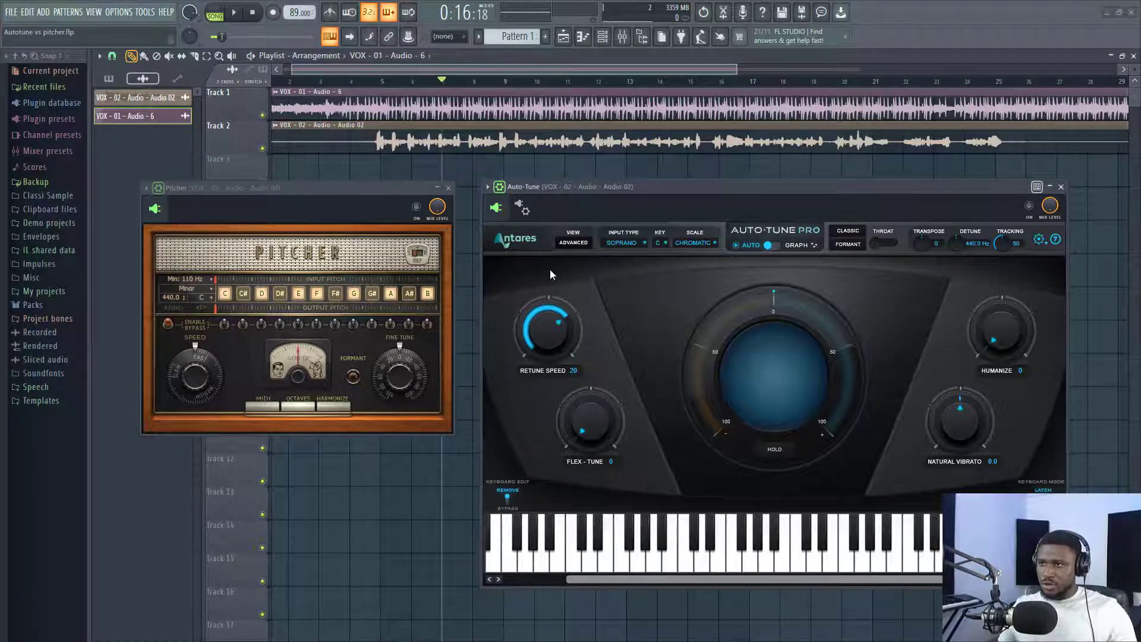
{"action": "left_click", "coordinate": [661, 242]}
{"action": "left_click", "coordinate": [660, 242]}
{"action": "left_click", "coordinate": [661, 242]}
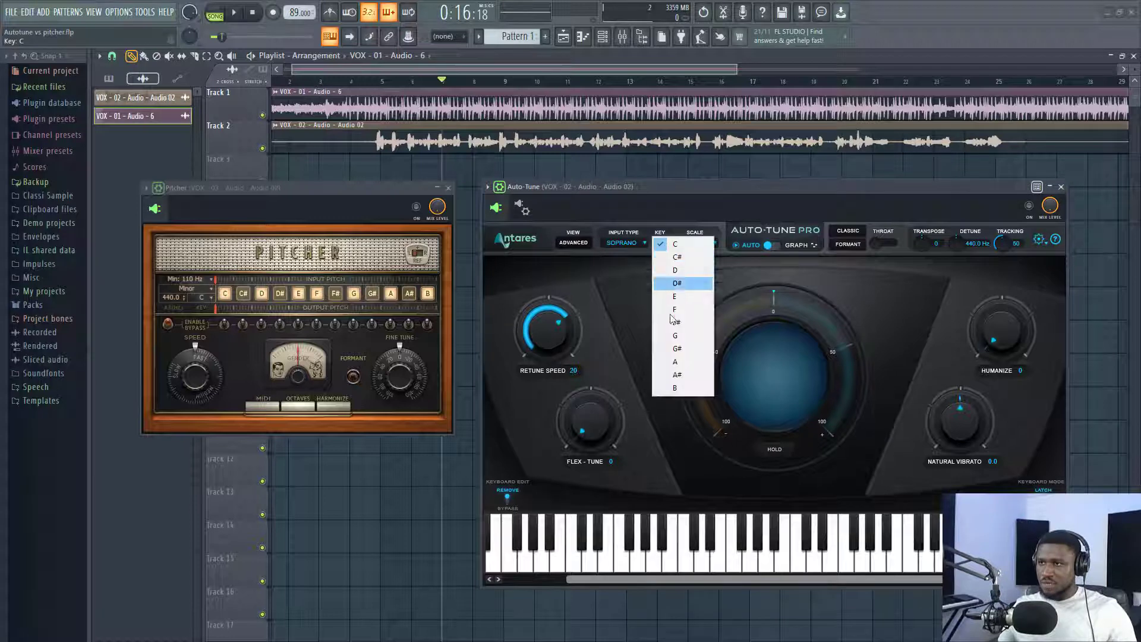
{"action": "left_click", "coordinate": [677, 388]}
{"action": "left_click", "coordinate": [695, 243]}
{"action": "left_click", "coordinate": [692, 257]}
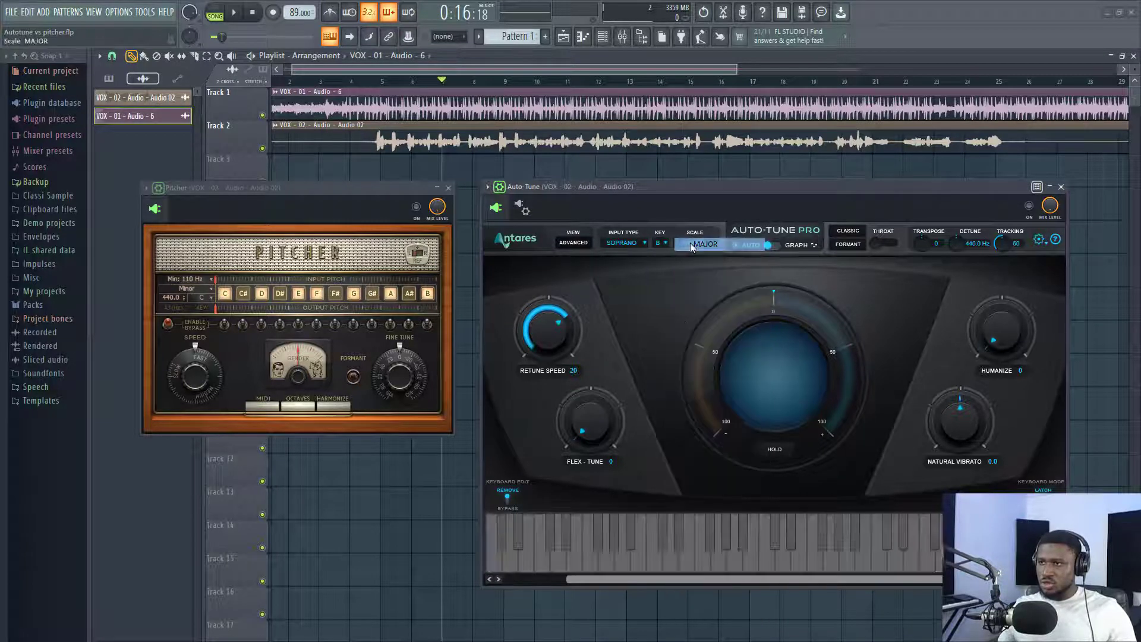
{"action": "left_click", "coordinate": [632, 243]}
{"action": "left_click", "coordinate": [637, 271]}
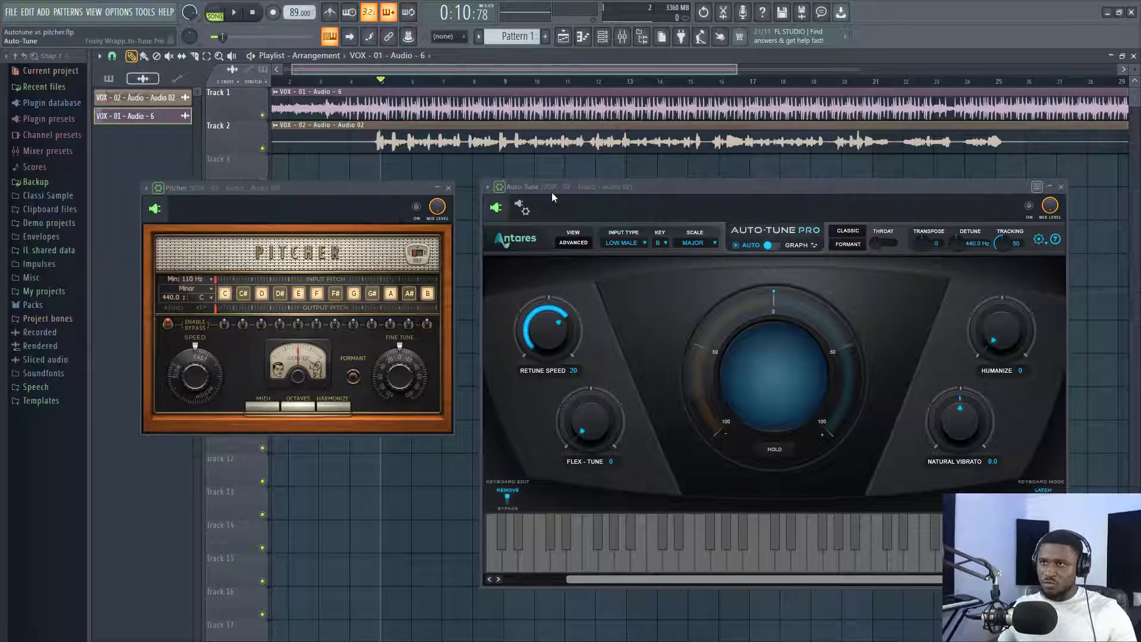
{"action": "key", "text": "space"}
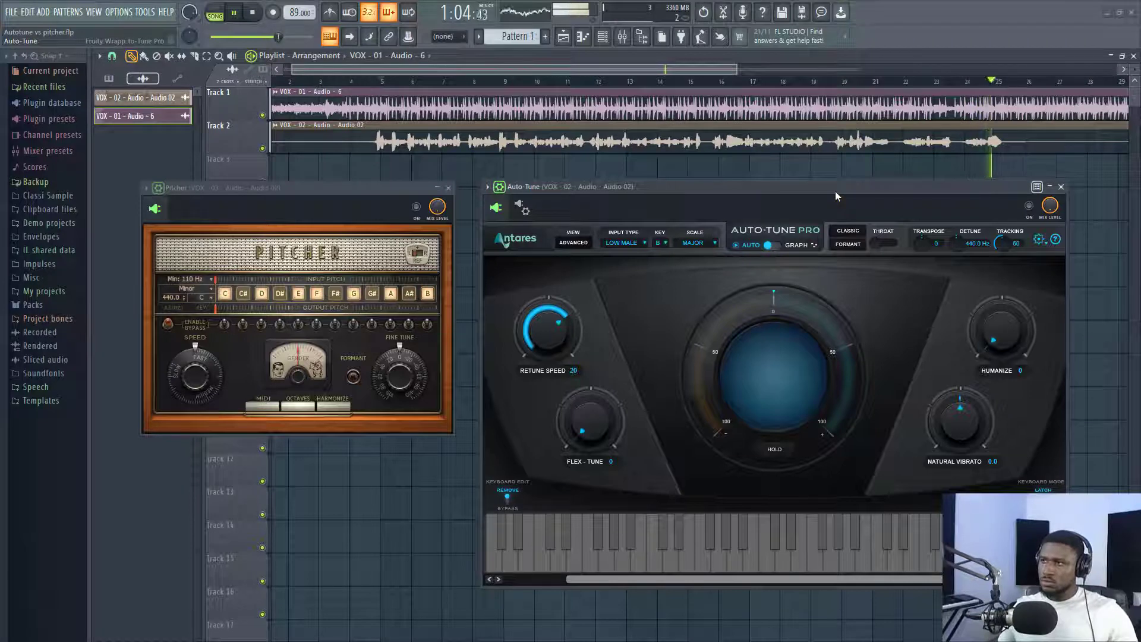
{"action": "key", "text": "space"}
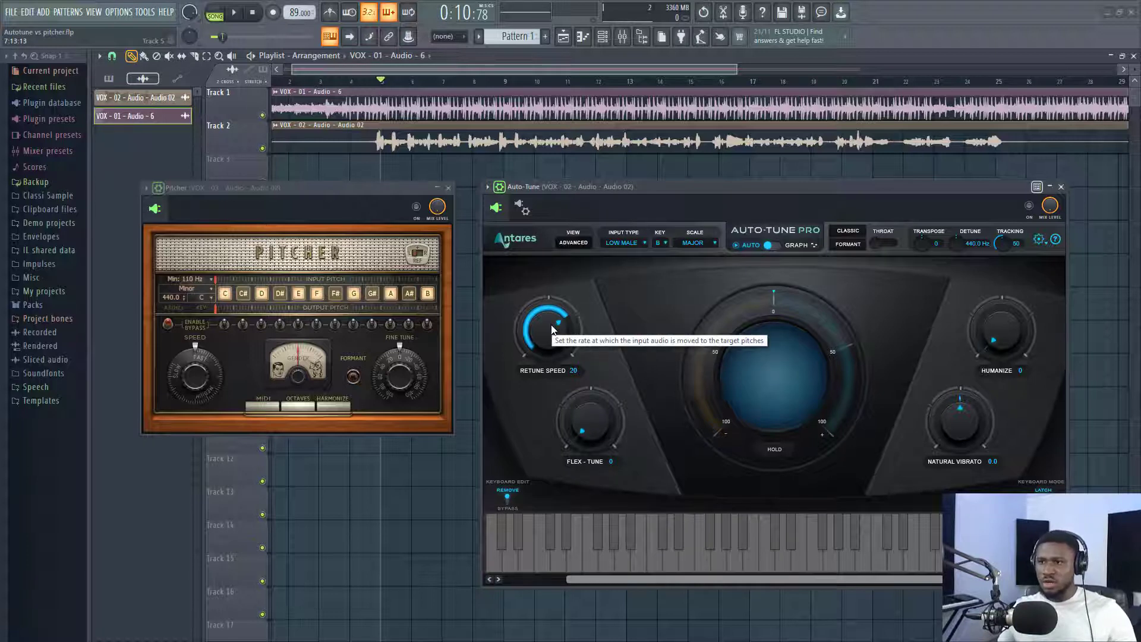
Step: Lower Auto-Tune's Retune Speed from 20, switch the plugin on, and audition the faster correction
{"action": "left_click_drag", "start_coordinate": [551, 329], "coordinate": [554, 314]}
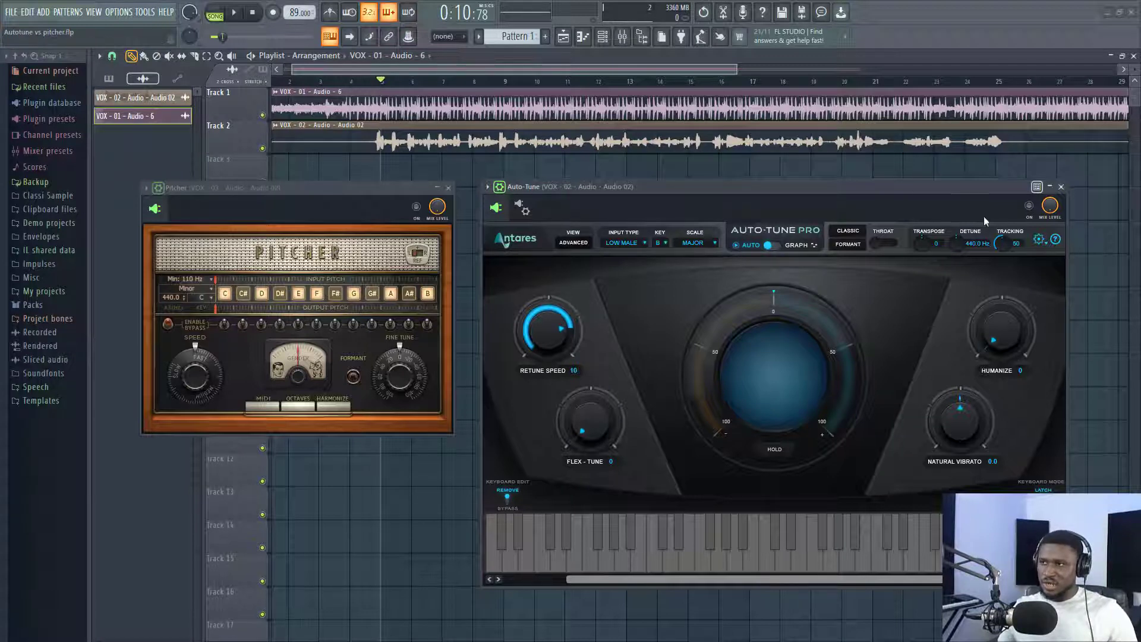
{"action": "key", "text": "space"}
{"action": "left_click", "coordinate": [1027, 208]}
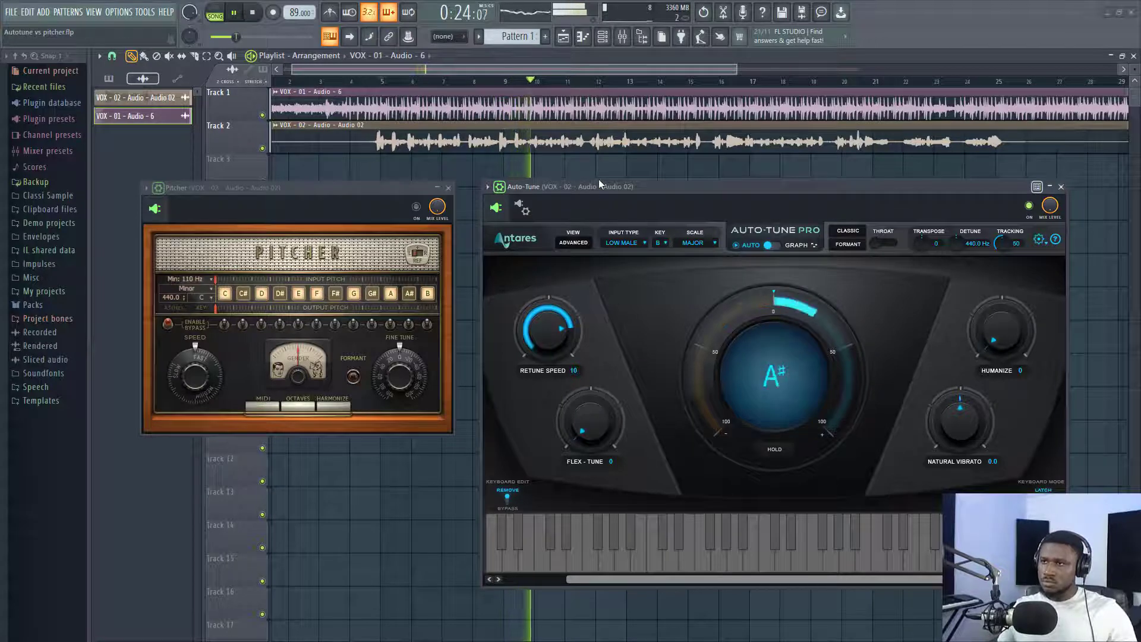
{"action": "key", "text": "space"}
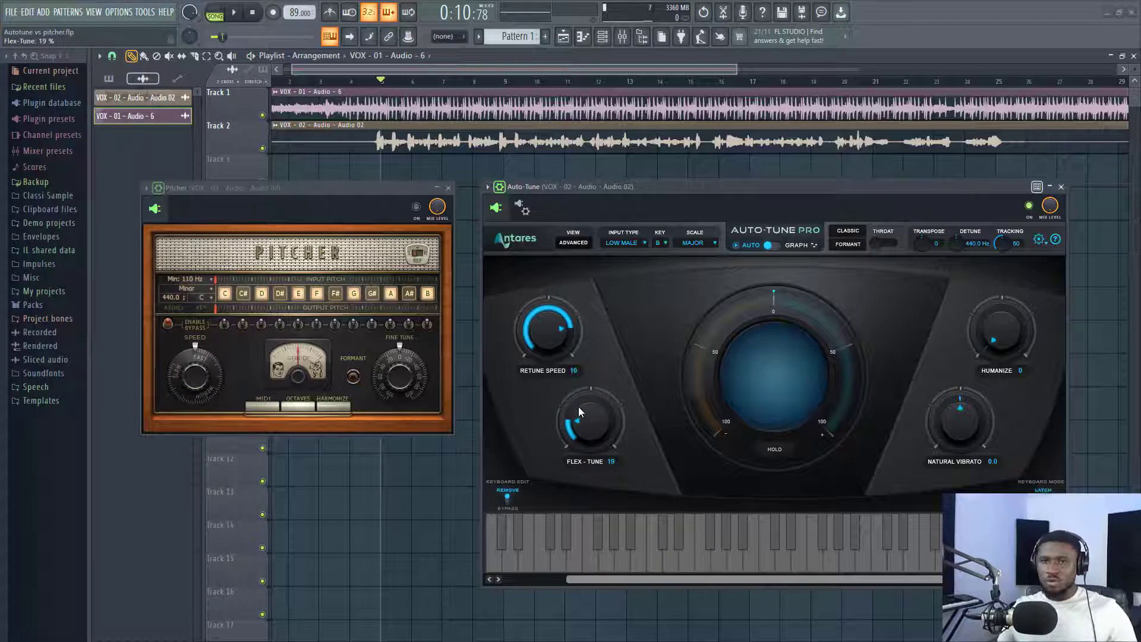
Step: Raise Auto-Tune's Flex-Tune from 19 to 23 while the vocal plays
{"action": "key", "text": "space"}
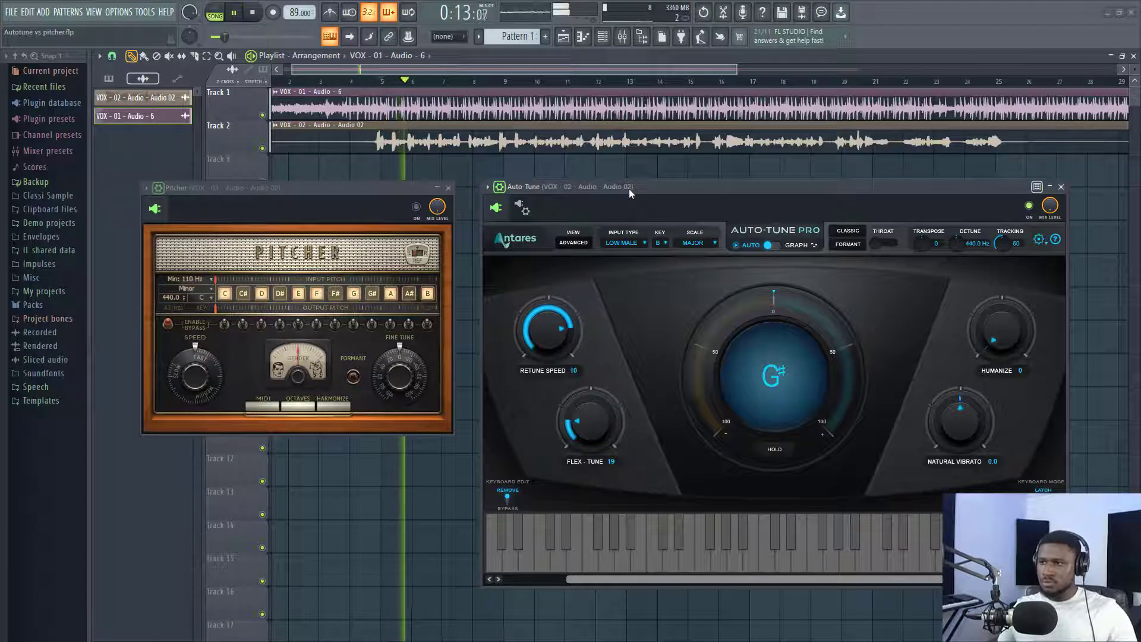
{"action": "left_click_drag", "start_coordinate": [580, 416], "coordinate": [579, 411]}
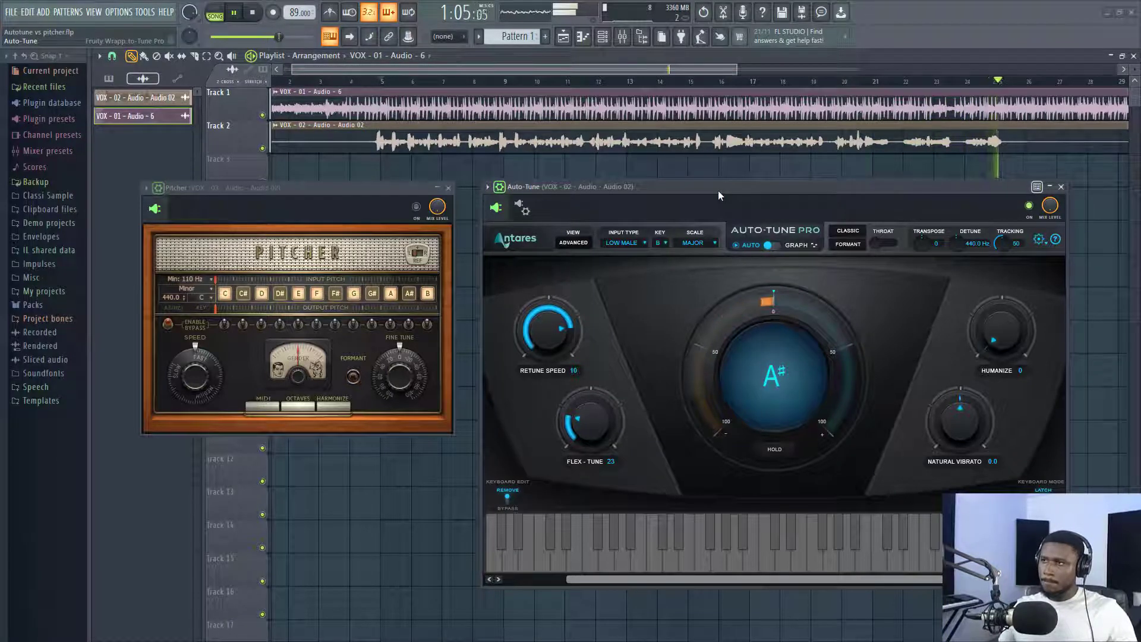
{"action": "key", "text": "space"}
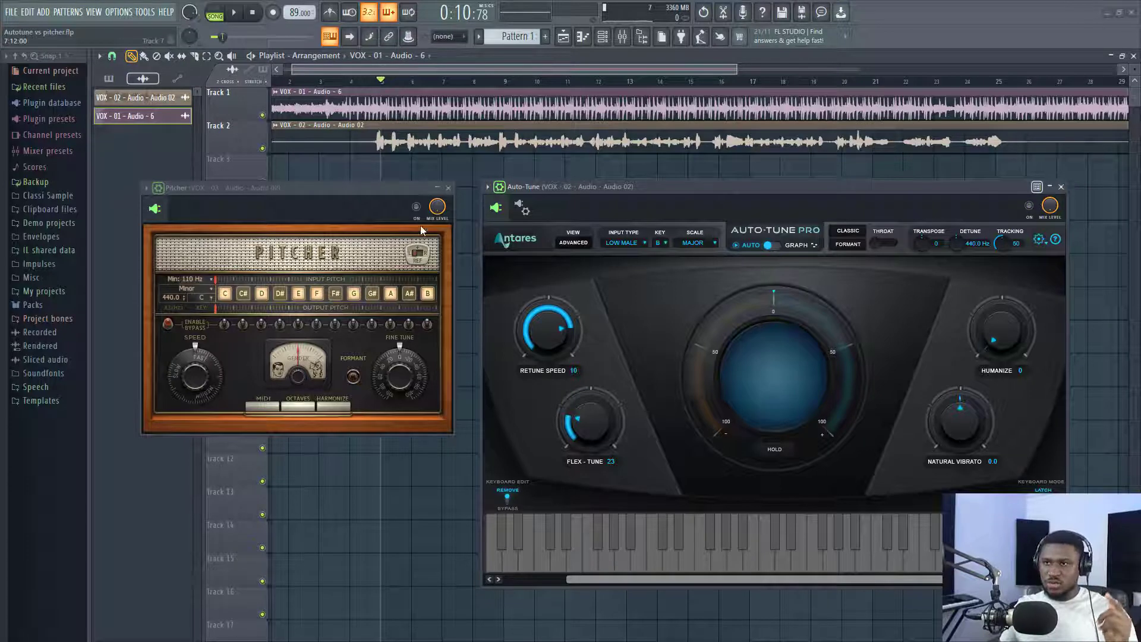
Step: Switch Pitcher on, set it to B Major, raise correction speed to 96, and play the vocal
{"action": "left_click", "coordinate": [416, 207]}
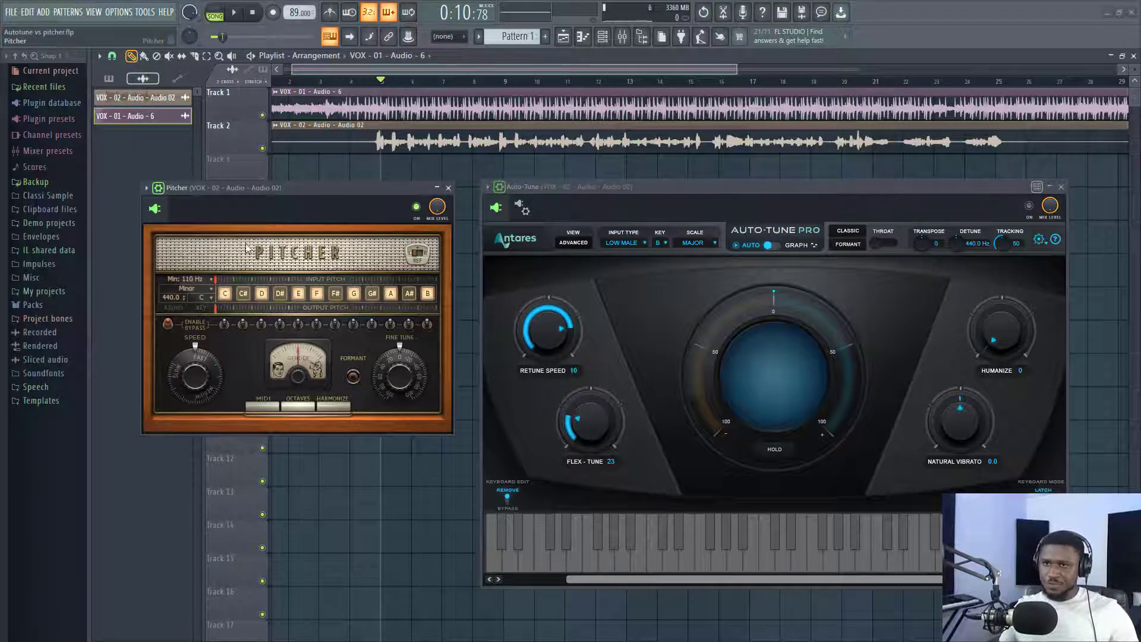
{"action": "left_click", "coordinate": [202, 298]}
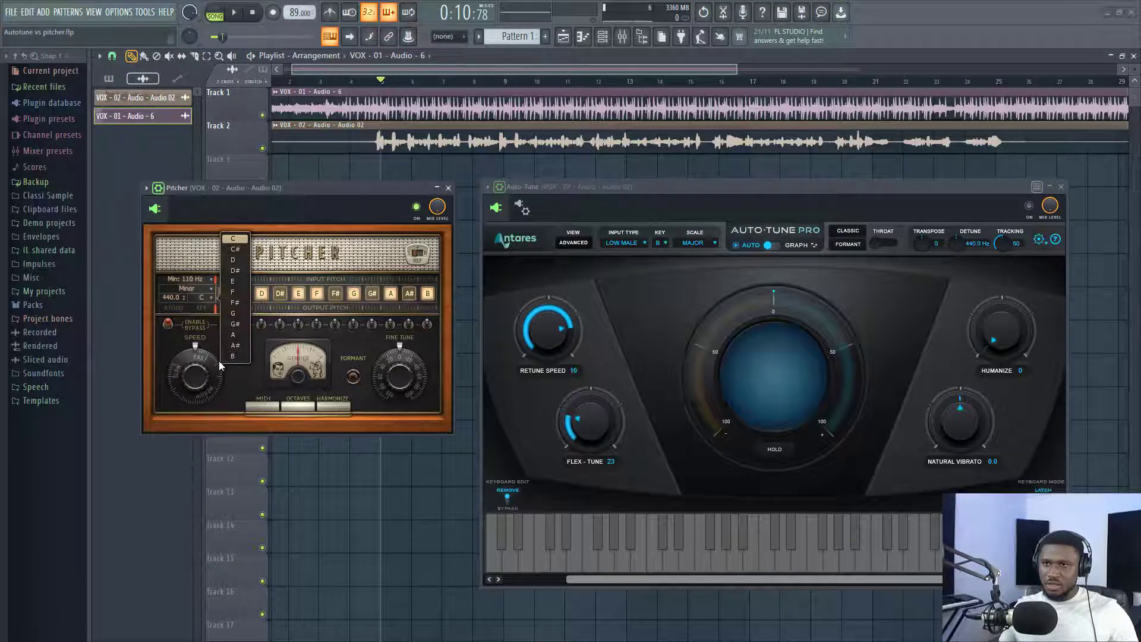
{"action": "left_click", "coordinate": [224, 356]}
{"action": "left_click", "coordinate": [188, 288]}
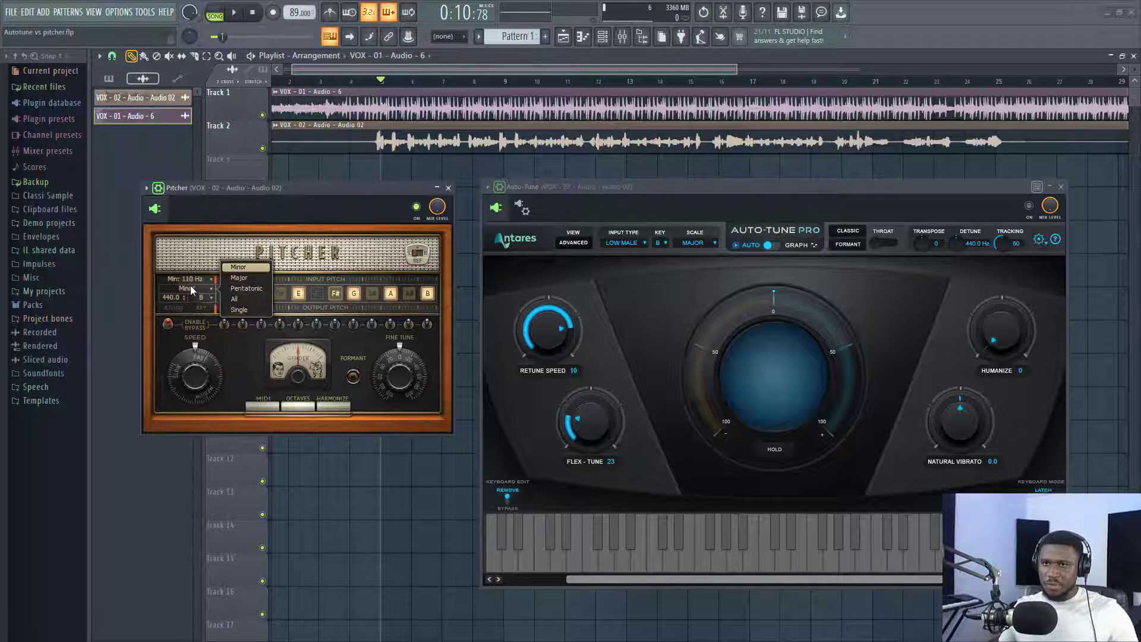
{"action": "left_click", "coordinate": [239, 287]}
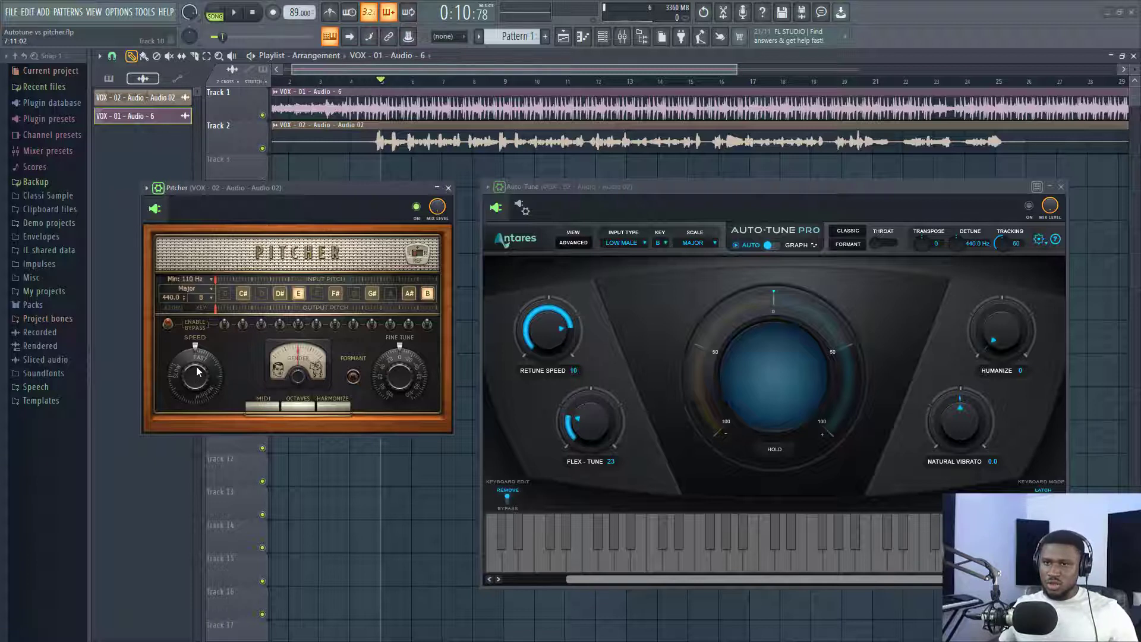
{"action": "left_click_drag", "start_coordinate": [199, 371], "coordinate": [200, 366]}
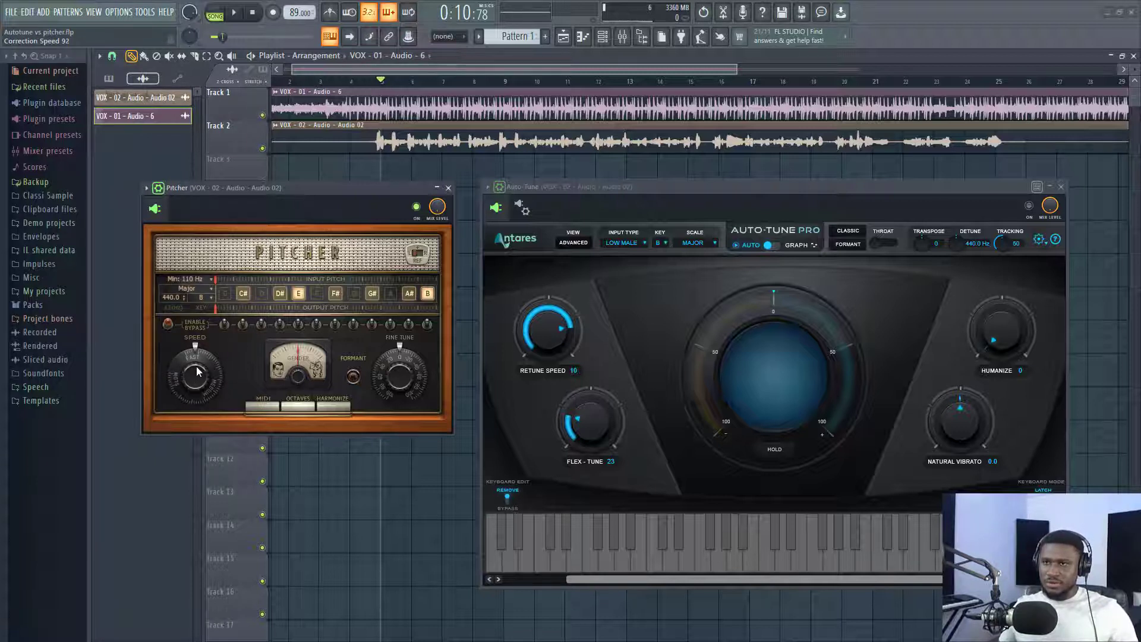
{"action": "key", "text": "space"}
Step: Lower Pitcher's correction speed to 77, then settle it at 65 while listening
{"action": "left_click_drag", "start_coordinate": [197, 363], "coordinate": [196, 380]}
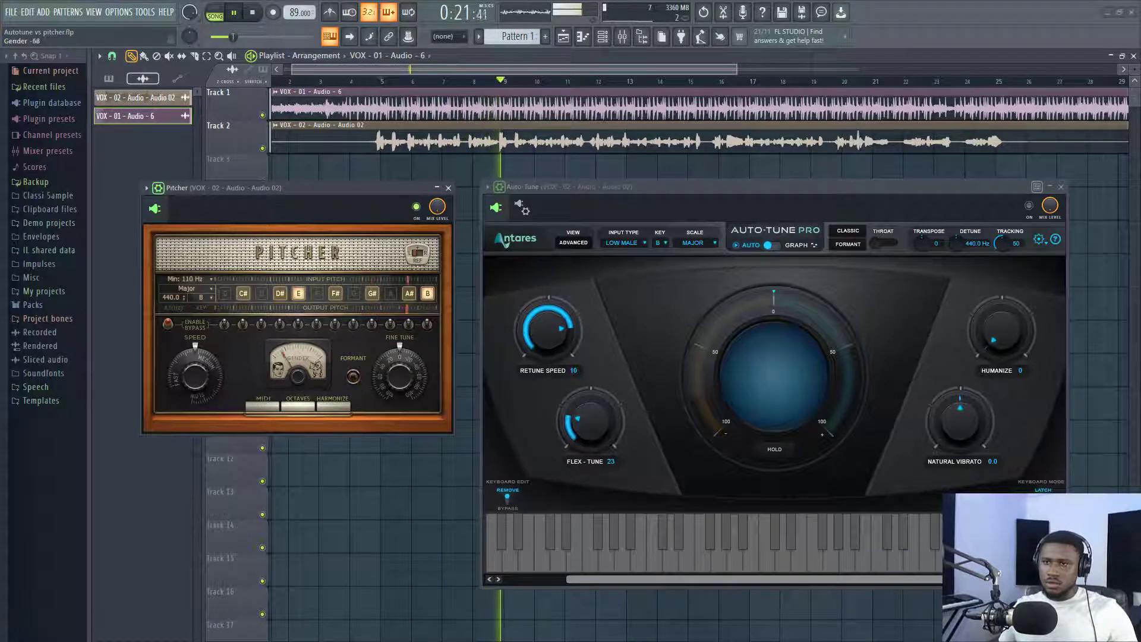
{"action": "left_click", "coordinate": [297, 191]}
{"action": "key", "text": "space"}
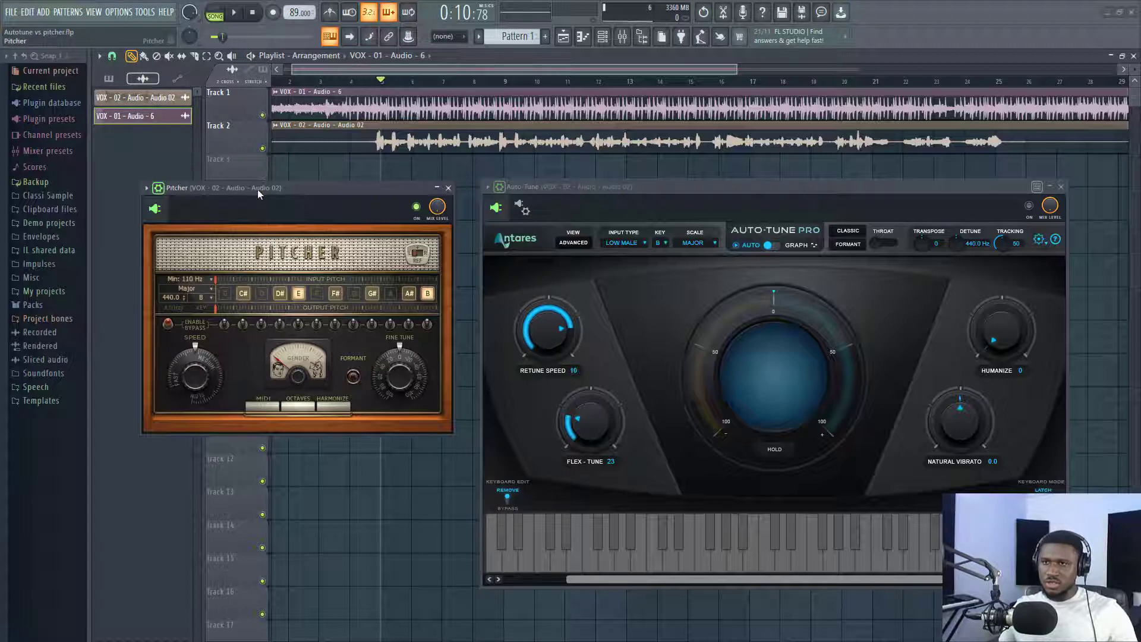
{"action": "key", "text": "space"}
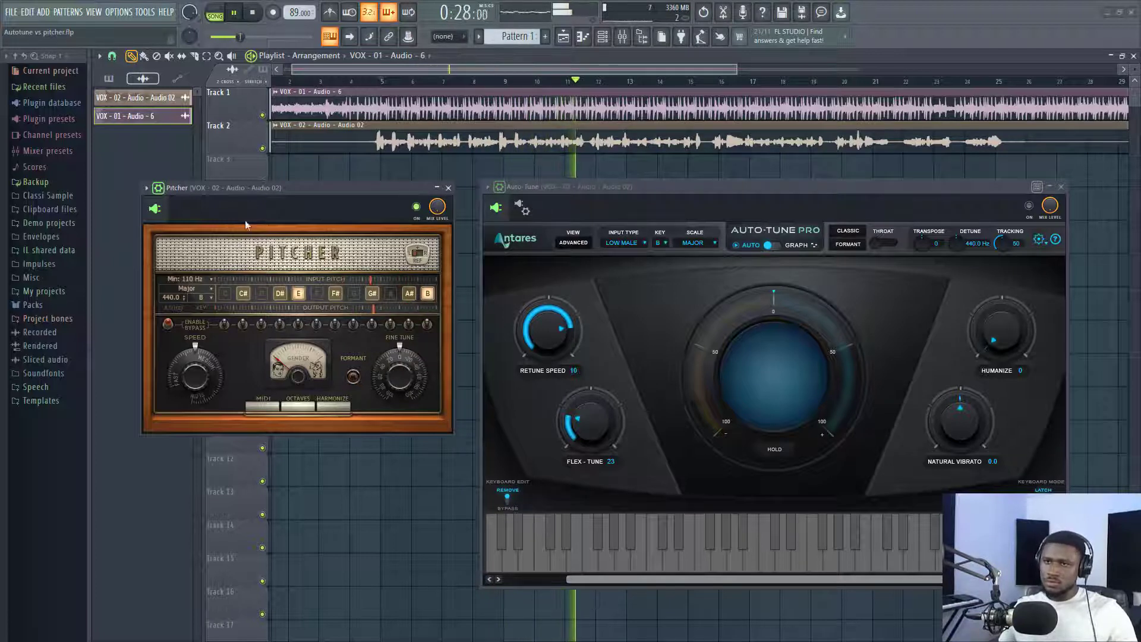
{"action": "left_click", "coordinate": [199, 370]}
{"action": "left_click_drag", "start_coordinate": [200, 369], "coordinate": [200, 369]}
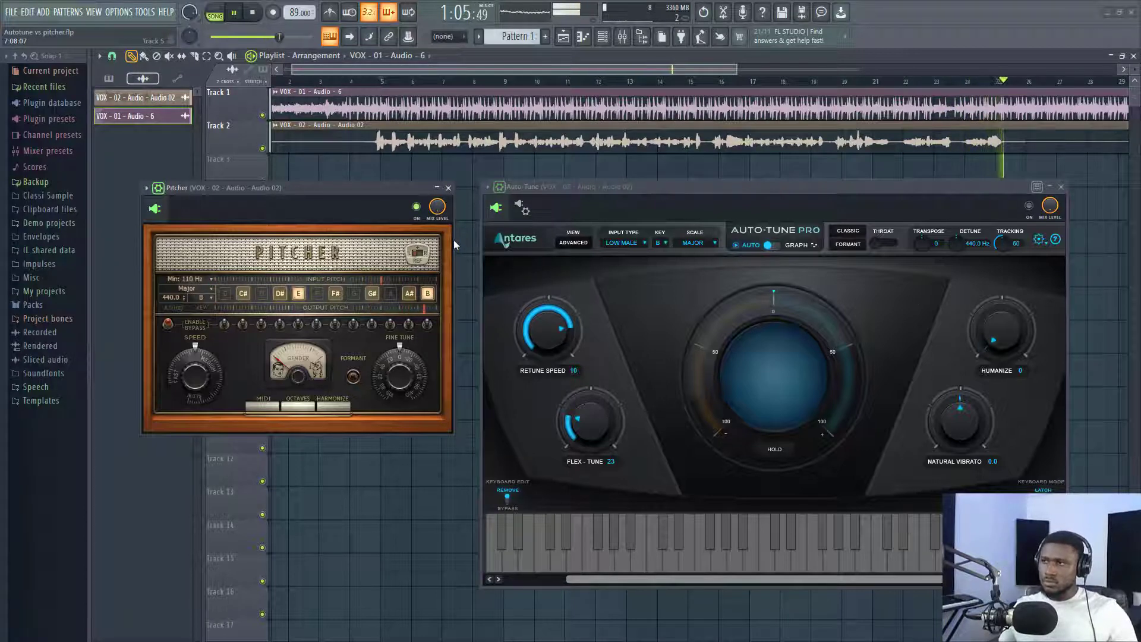
Step: Play the vocal through Auto-Tune Pro, then again with Pitcher switched on
{"action": "key", "text": "space"}
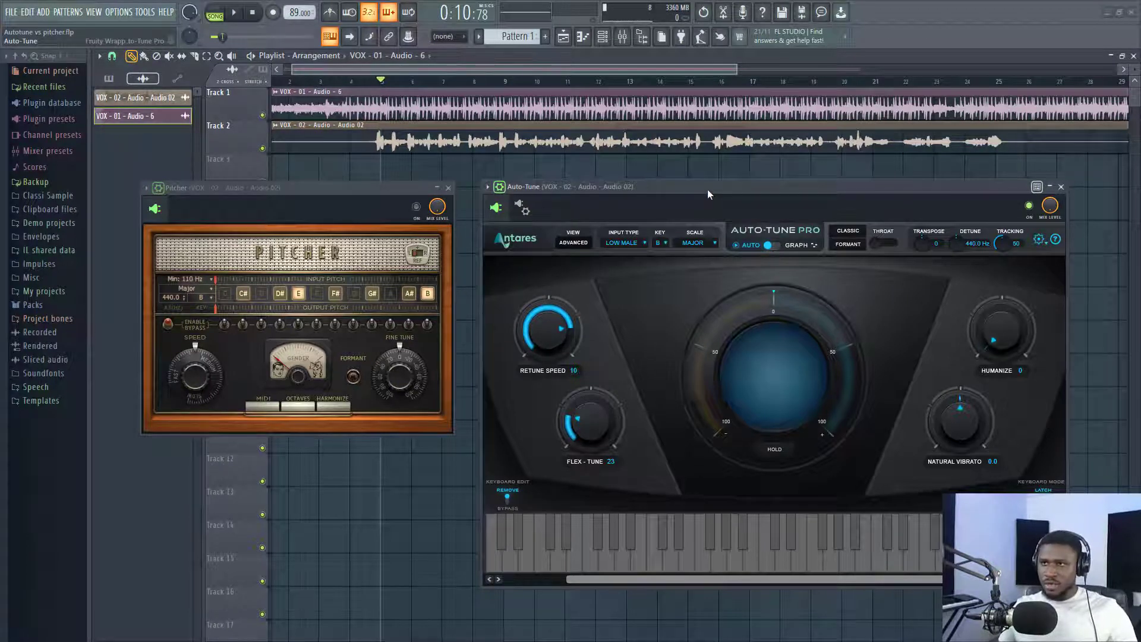
{"action": "key", "text": "space"}
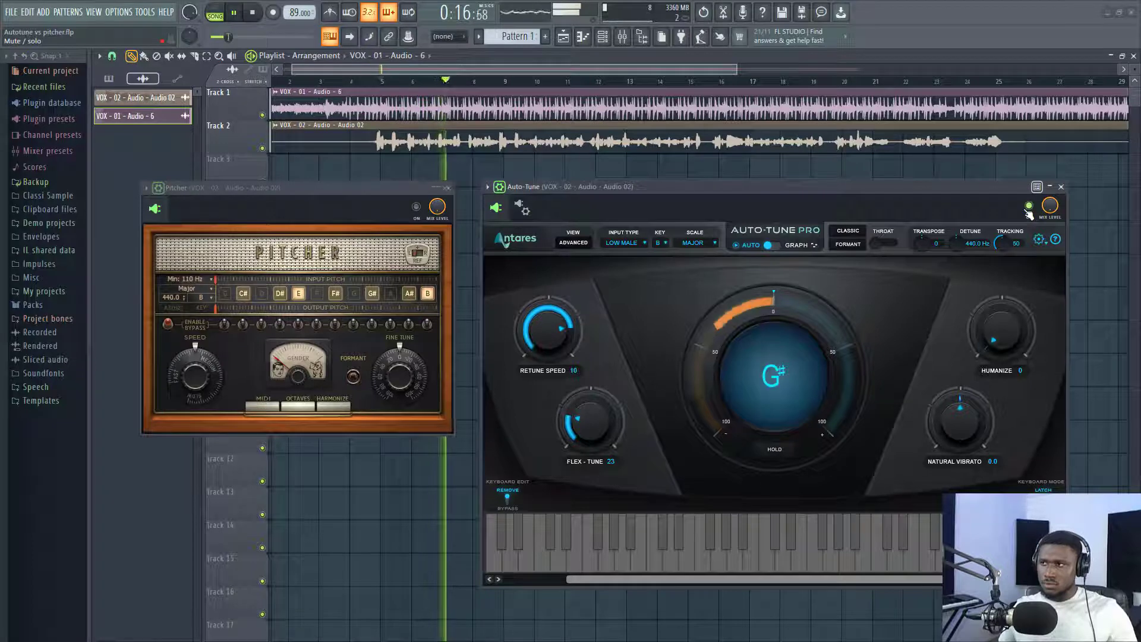
{"action": "key", "text": "space"}
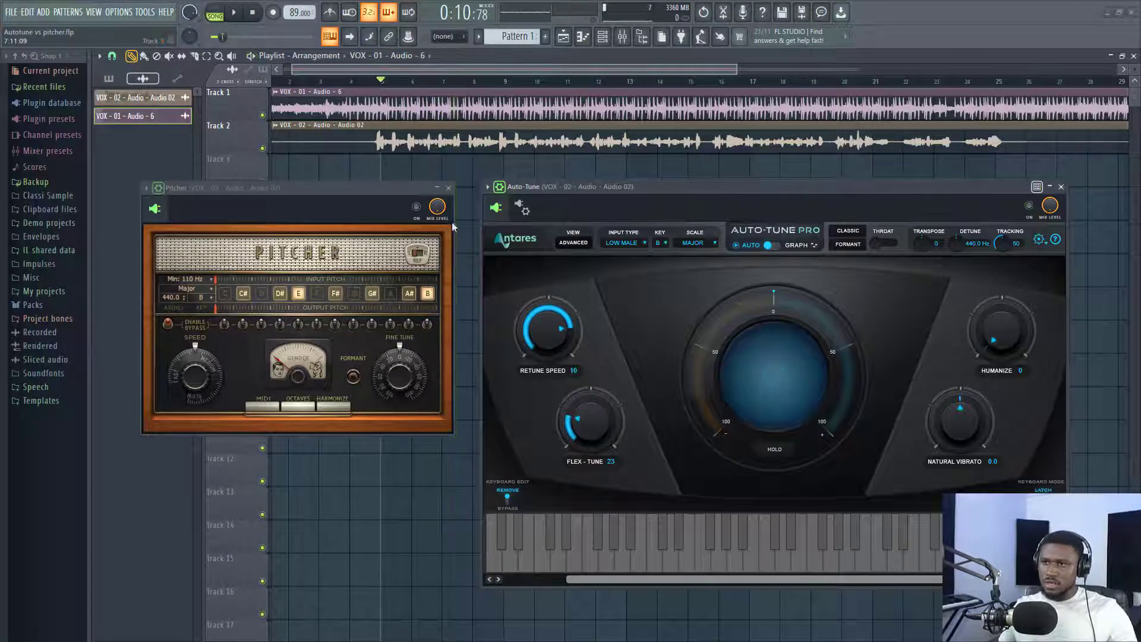
{"action": "left_click", "coordinate": [416, 207]}
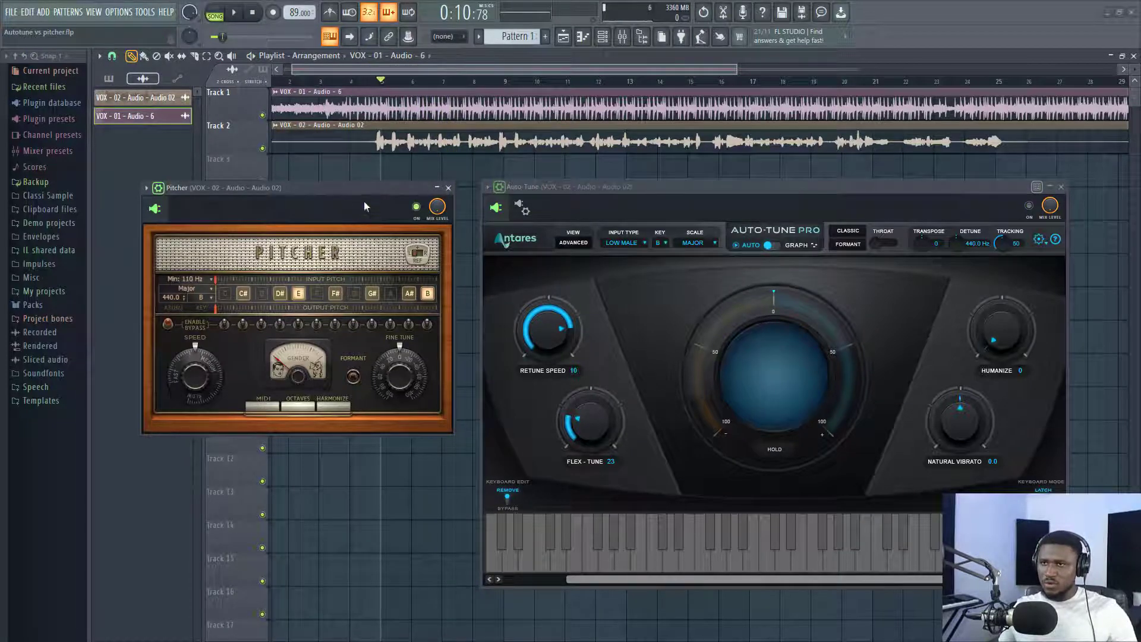
{"action": "key", "text": "space"}
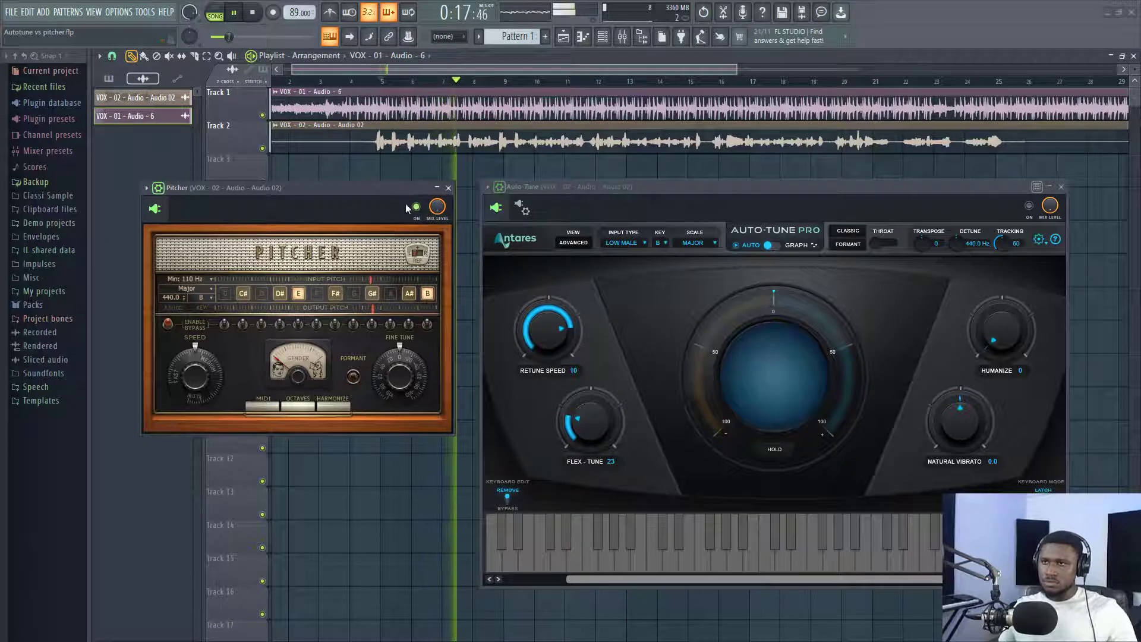
{"action": "key", "text": "space"}
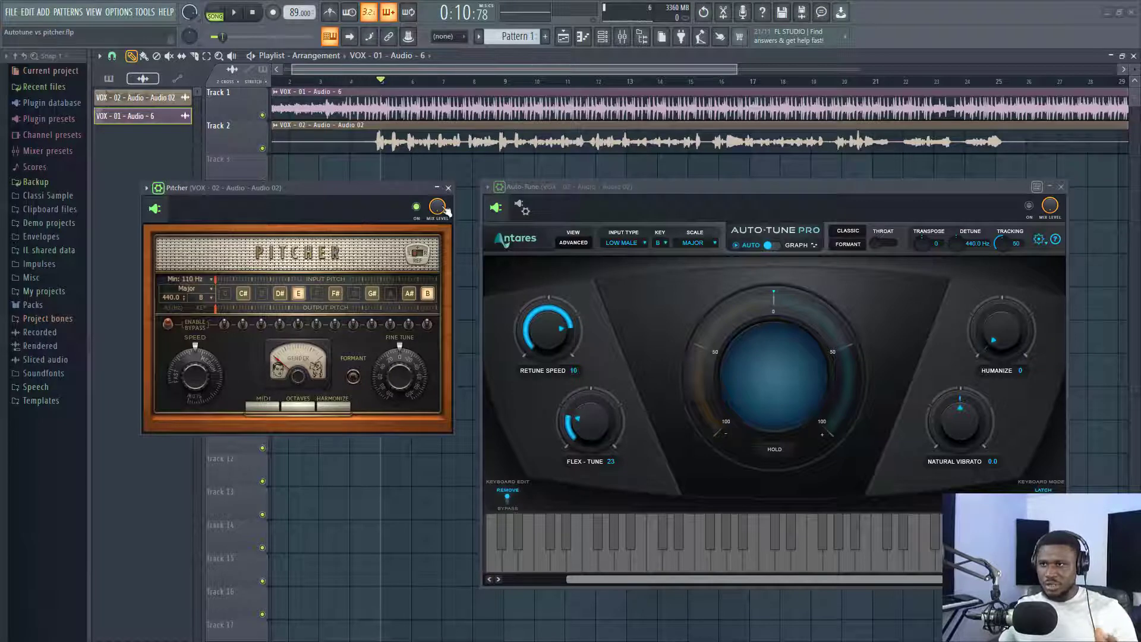
{"action": "left_click", "coordinate": [559, 187]}
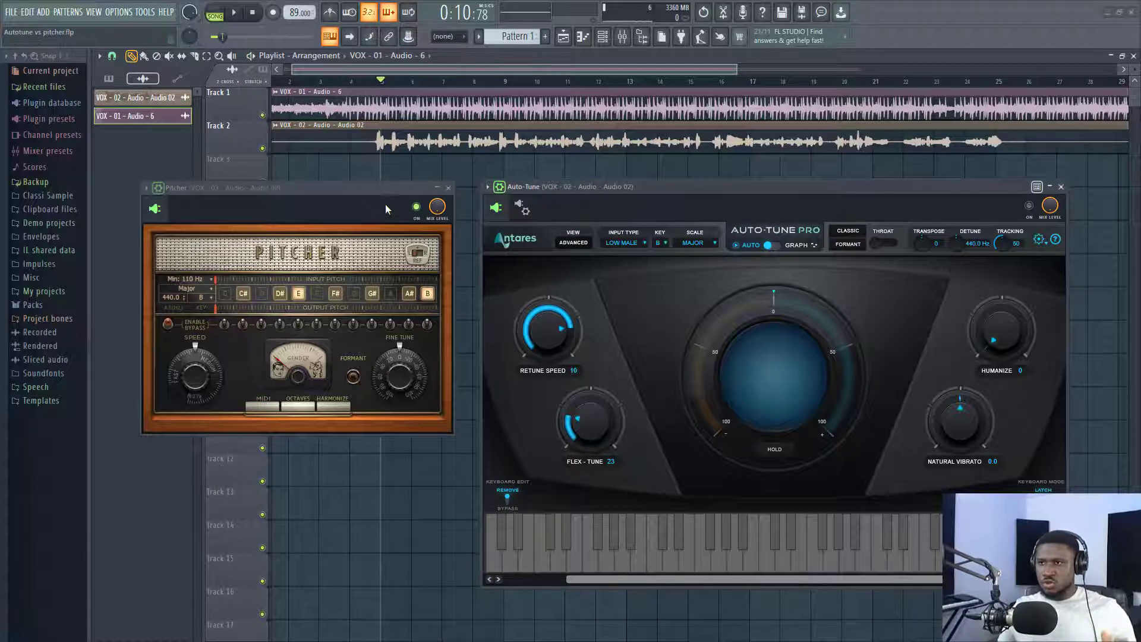
{"action": "left_click", "coordinate": [354, 188]}
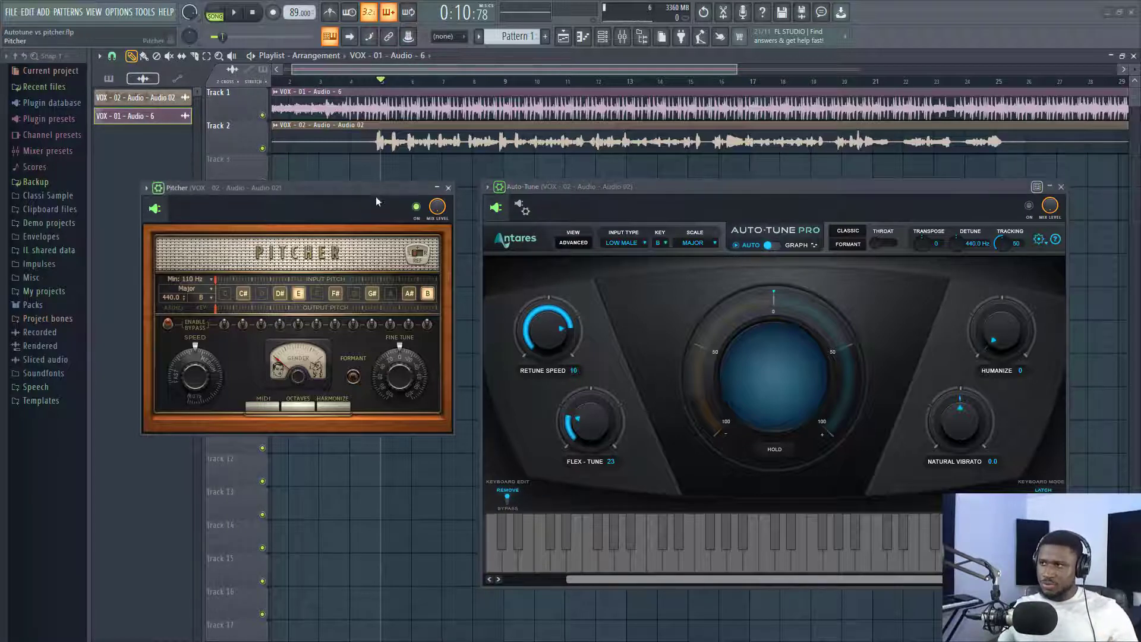
{"action": "key", "text": "space"}
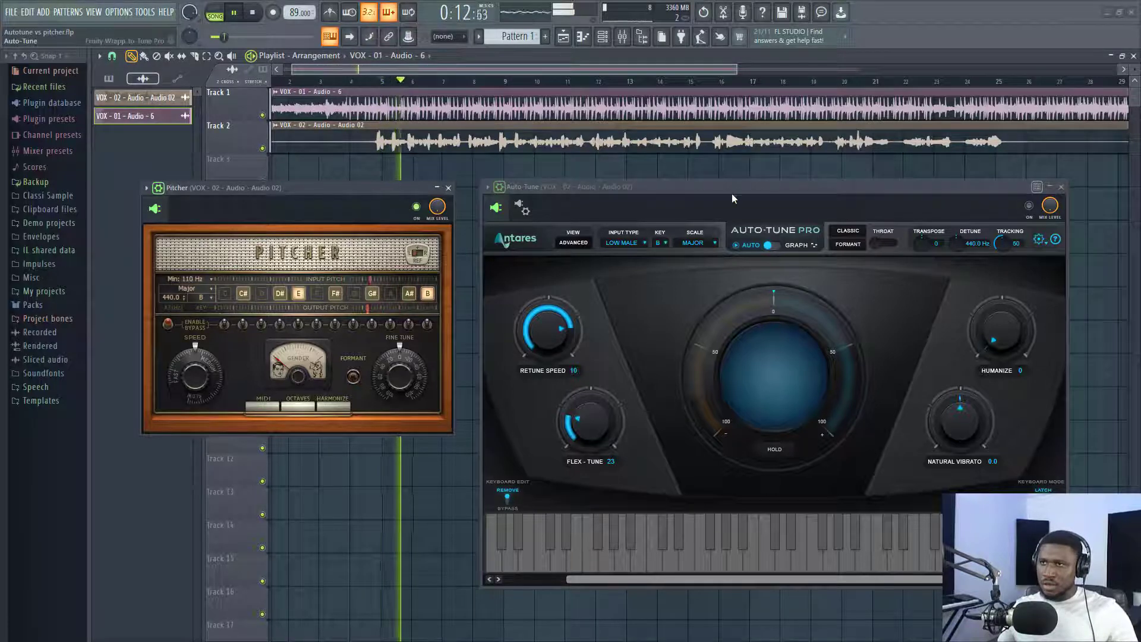
{"action": "key", "text": "space"}
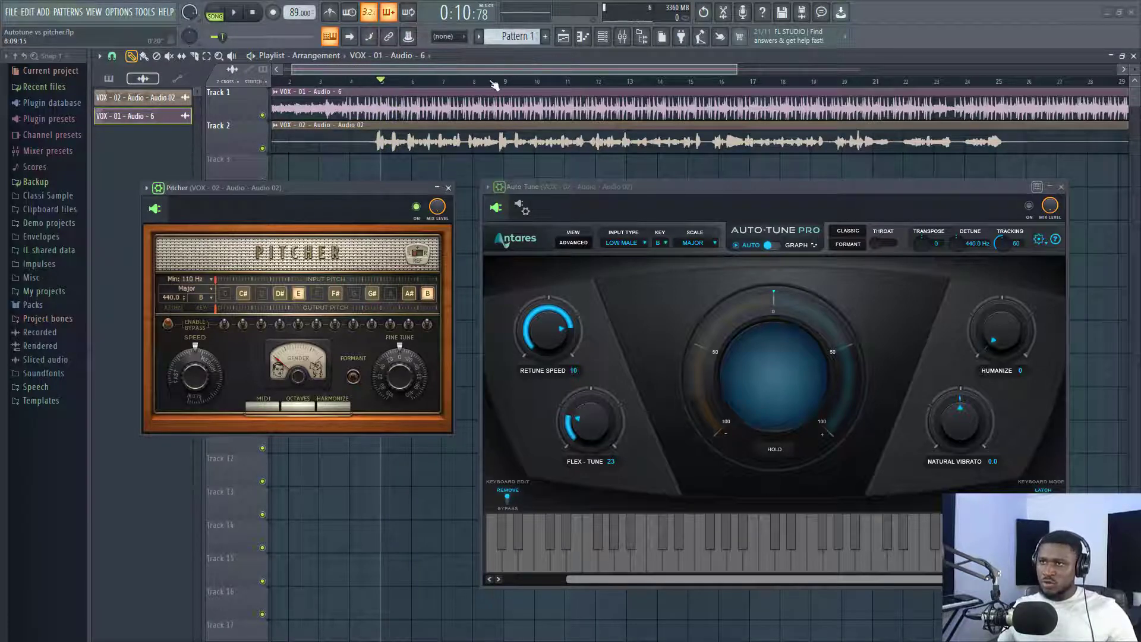
Step: Move the playback start to bar 16 and audition that section twice
{"action": "scroll", "coordinate": [494, 83], "scroll_direction": "up", "scroll_amount": 3}
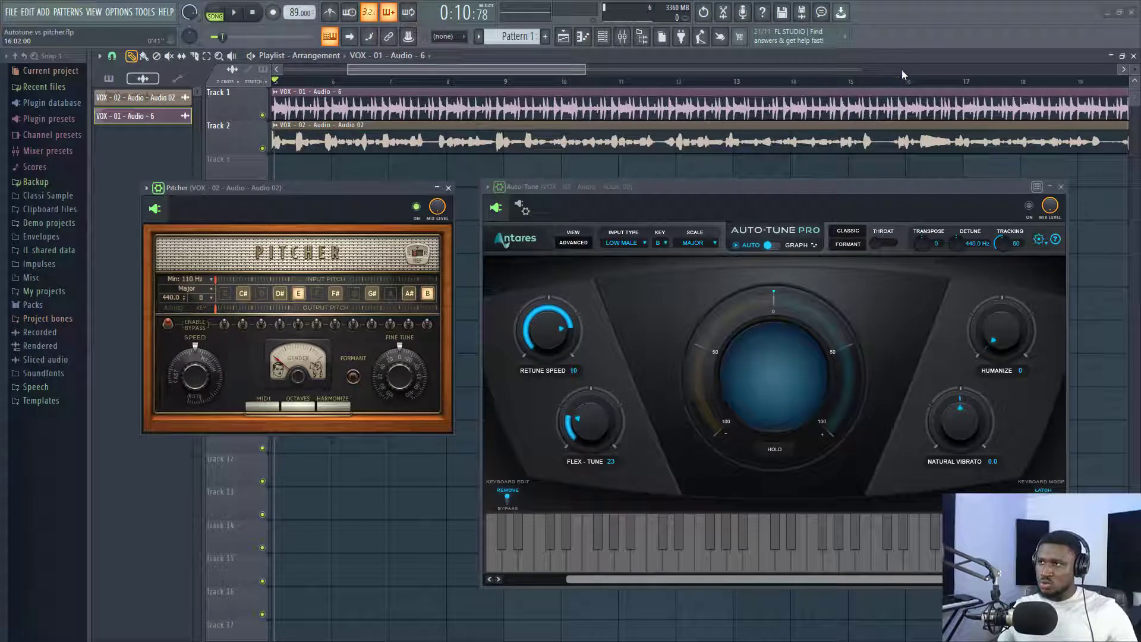
{"action": "left_click", "coordinate": [903, 81]}
{"action": "key", "text": "space"}
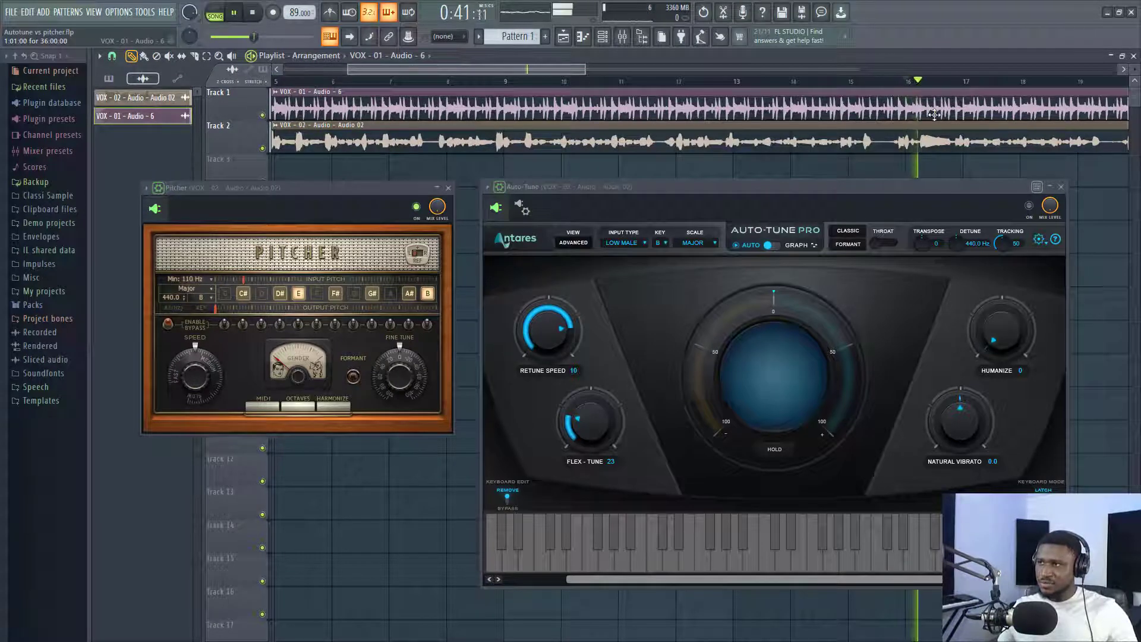
{"action": "key", "text": "space"}
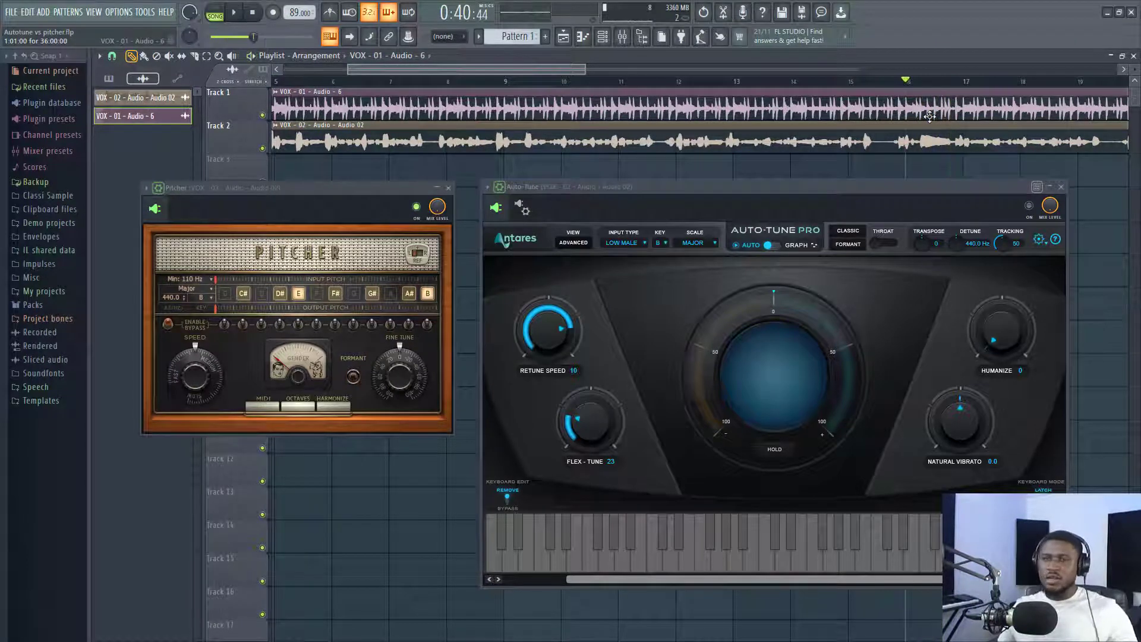
{"action": "key", "text": "space"}
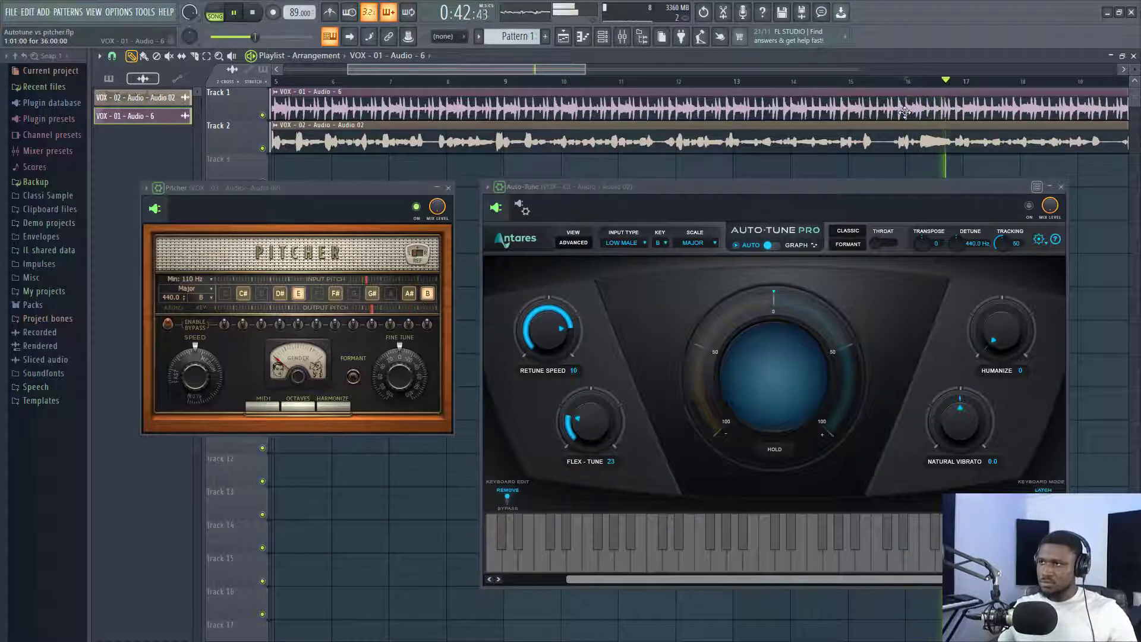
{"action": "key", "text": "space"}
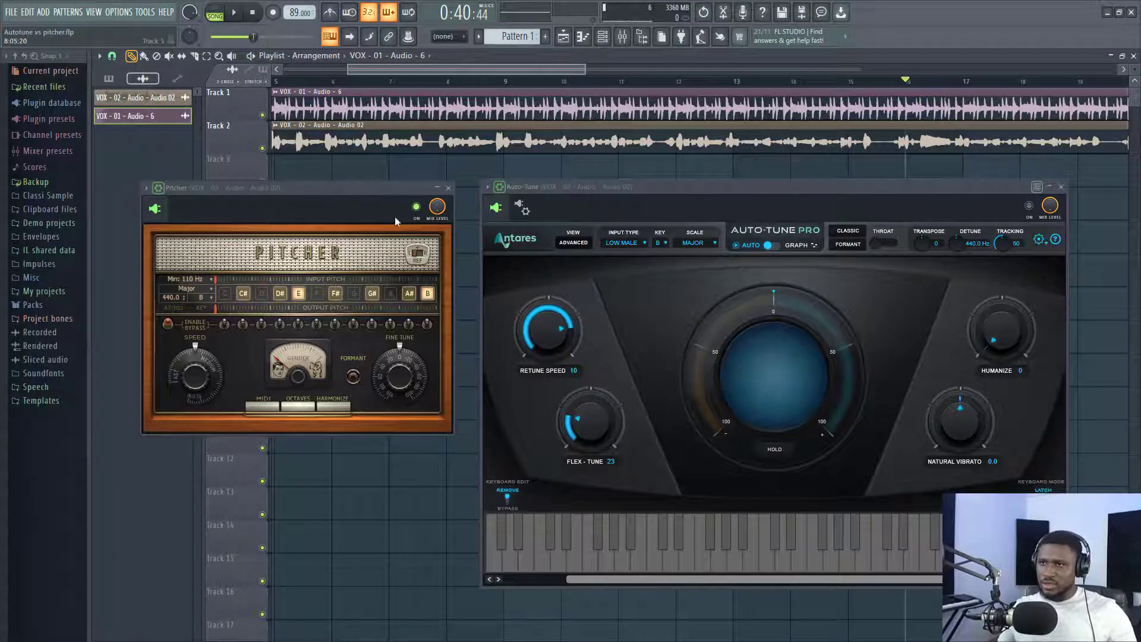
Step: Audition the bar-16 section with Auto-Tune Pro switched on, then with Pitcher back on
{"action": "left_click", "coordinate": [1028, 208]}
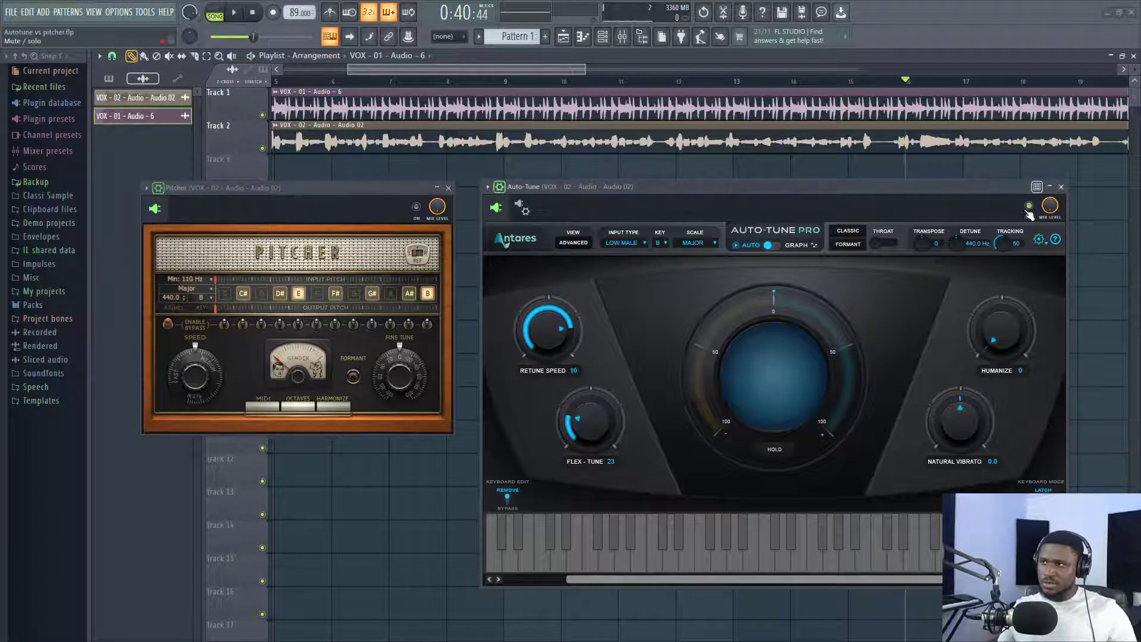
{"action": "key", "text": "space"}
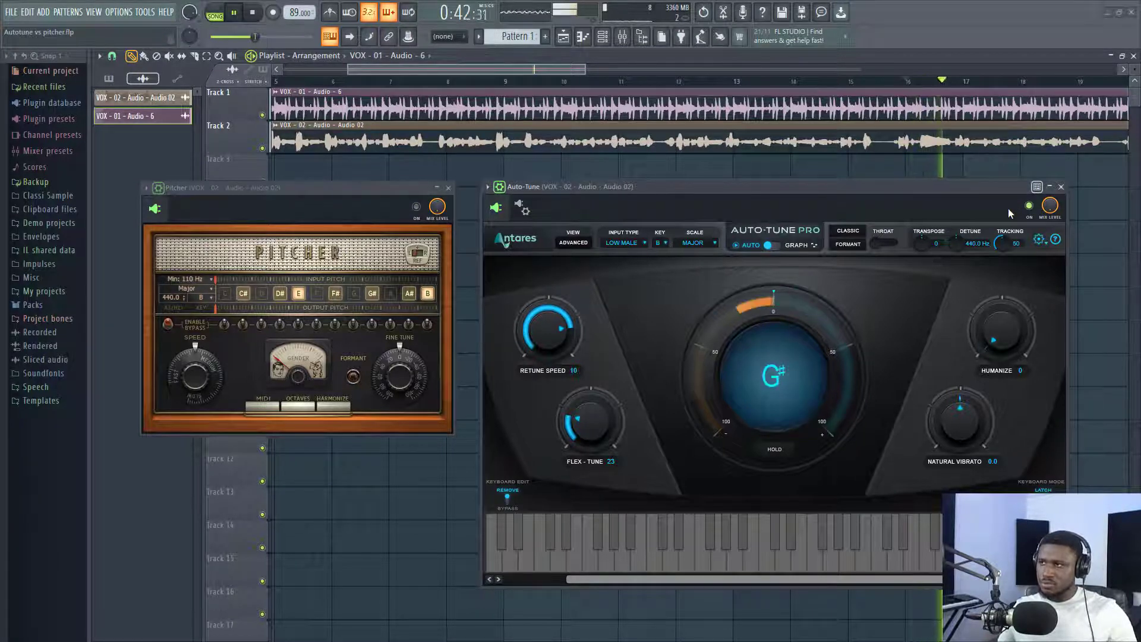
{"action": "key", "text": "space"}
{"action": "left_click", "coordinate": [416, 207]}
{"action": "key", "text": "space"}
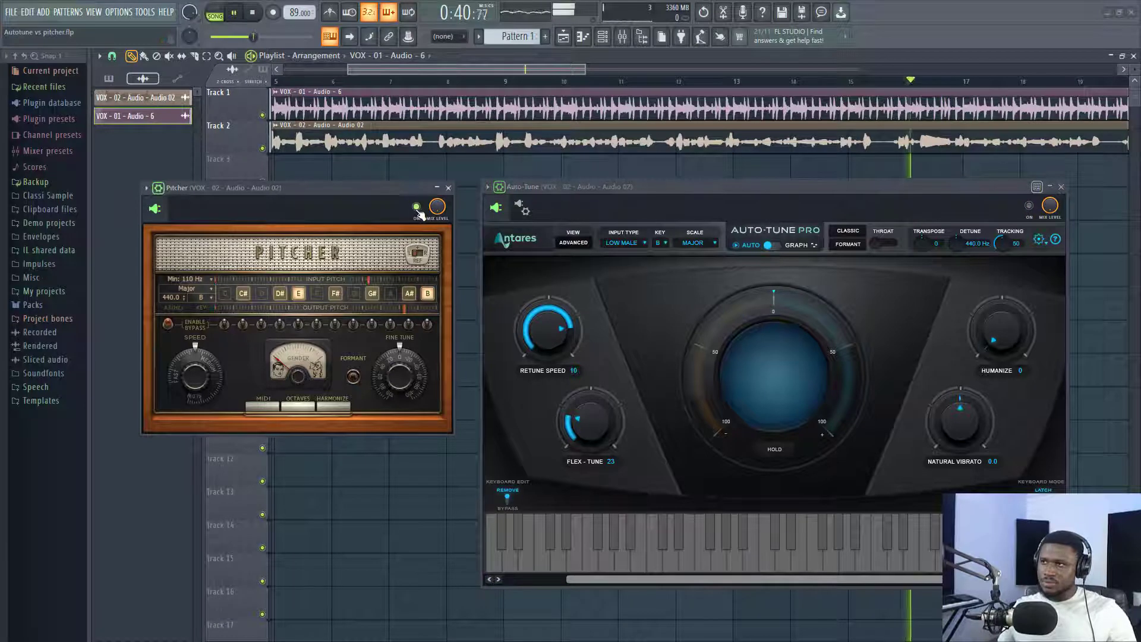
{"action": "key", "text": "space"}
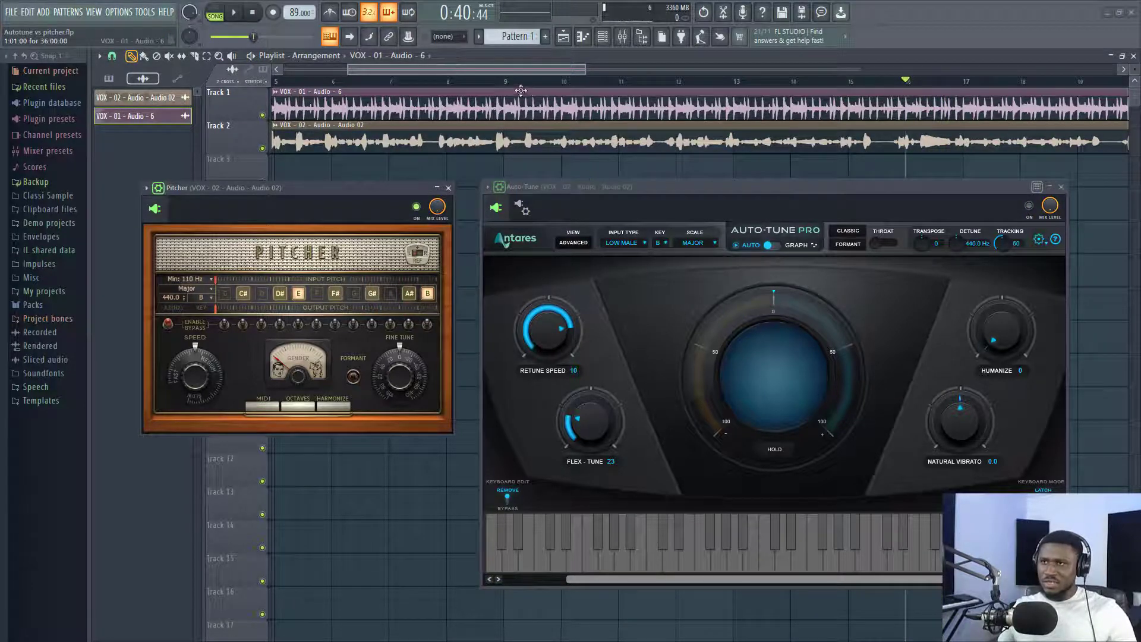
Step: Zoom the playlist out and play the vocals from bar 5, stopping and restarting once
{"action": "scroll", "coordinate": [530, 83], "scroll_direction": "down", "scroll_amount": 4}
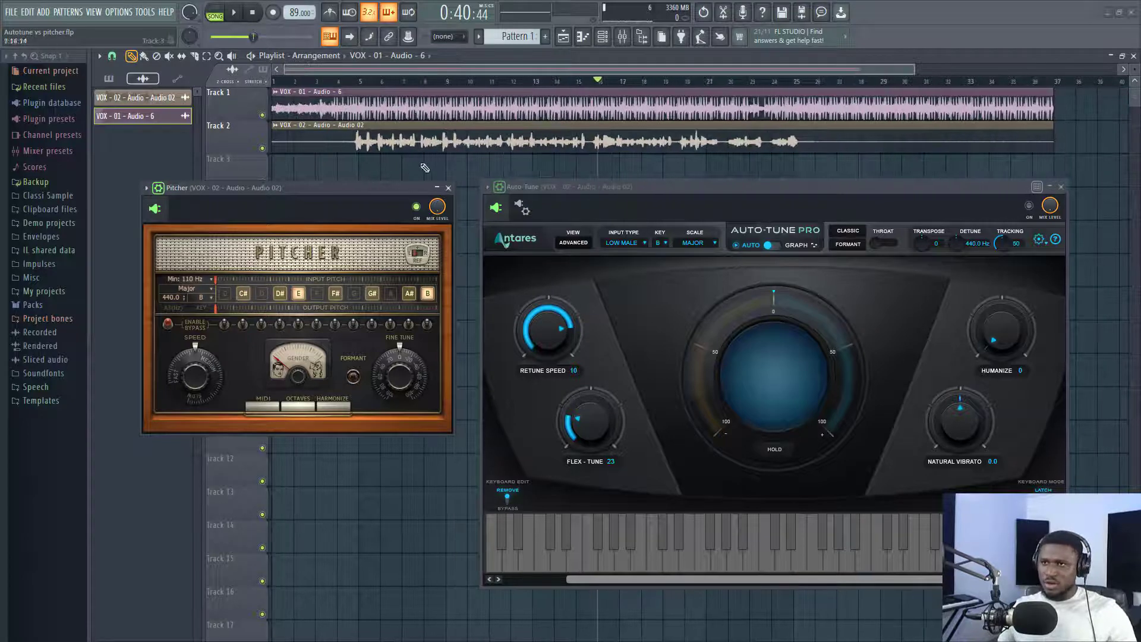
{"action": "left_click", "coordinate": [360, 84]}
{"action": "key", "text": "space"}
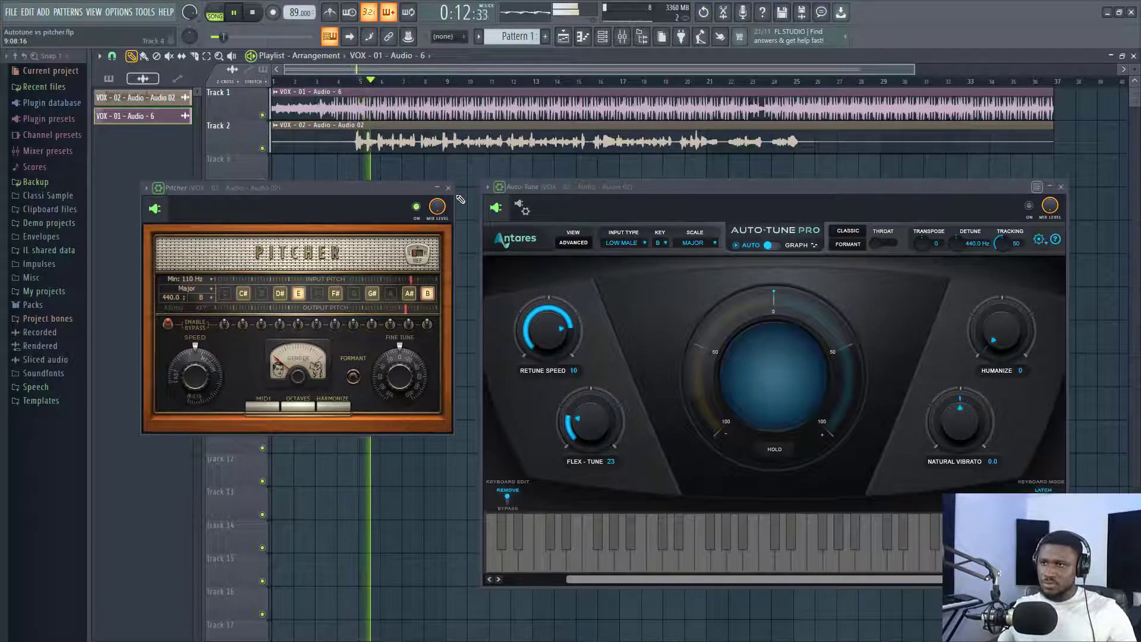
{"action": "key", "text": "space"}
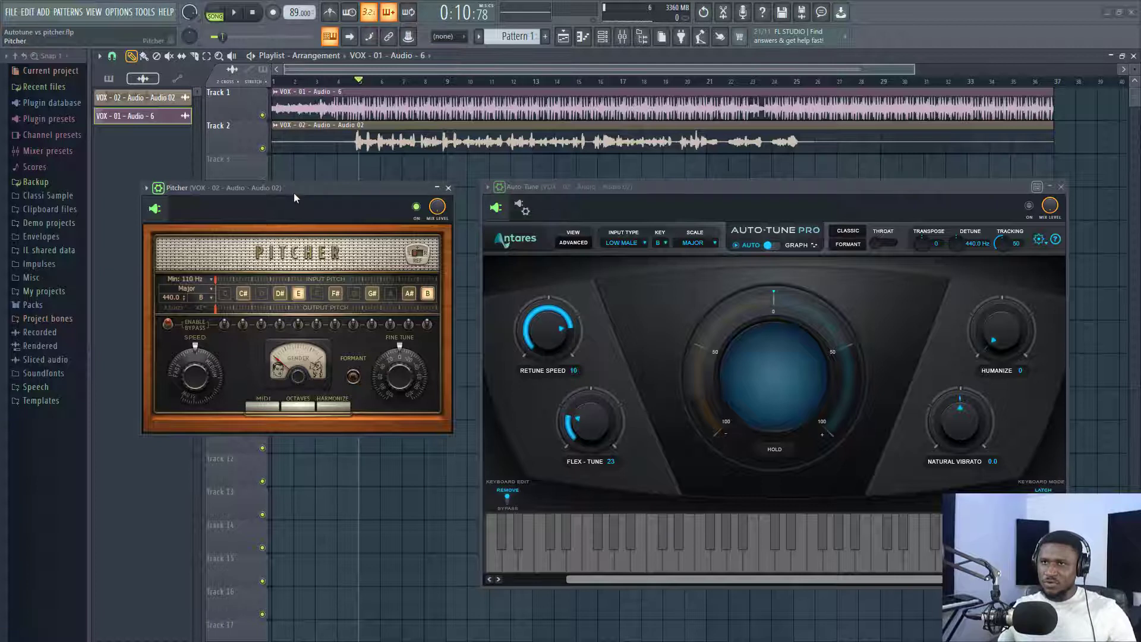
{"action": "key", "text": "space"}
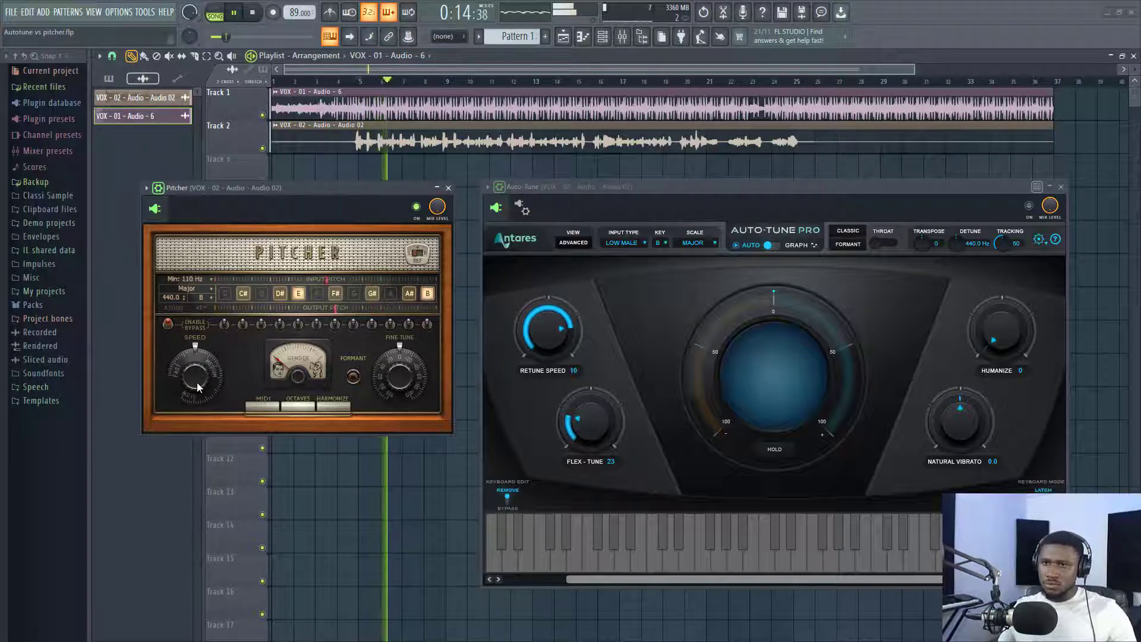
Step: Jump playback to around bar 16, then restart the vocal from bar 5
{"action": "left_click", "coordinate": [603, 83]}
{"action": "scroll", "coordinate": [603, 83], "scroll_direction": "up", "scroll_amount": 2}
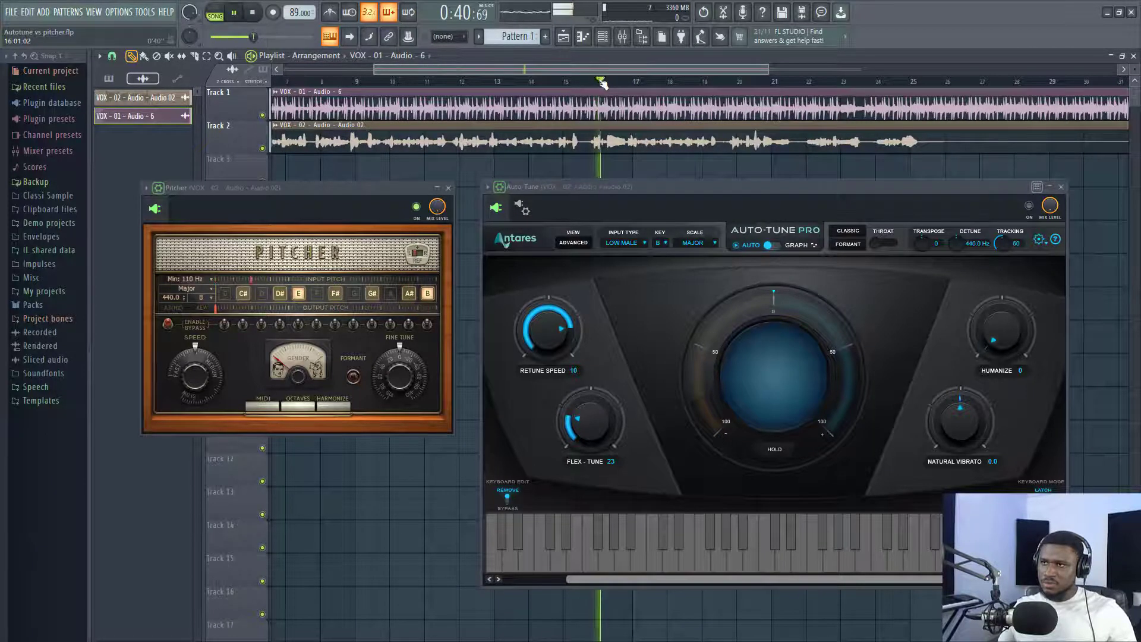
{"action": "scroll", "coordinate": [603, 83], "scroll_direction": "up", "scroll_amount": 3}
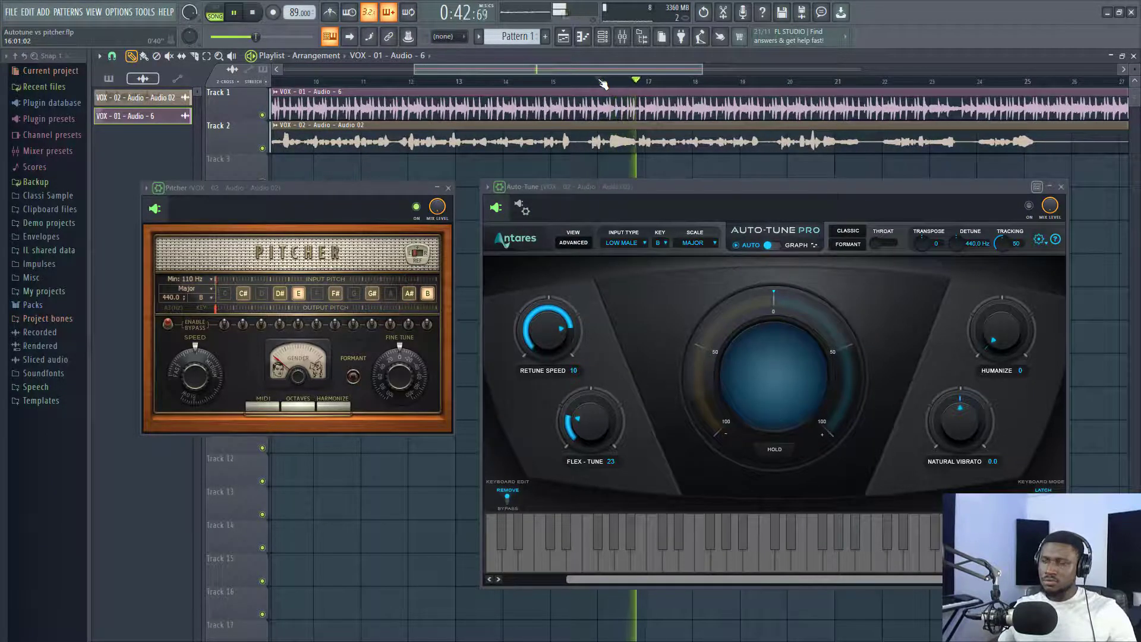
{"action": "key", "text": "space"}
{"action": "scroll", "coordinate": [603, 83], "scroll_direction": "down", "scroll_amount": 5}
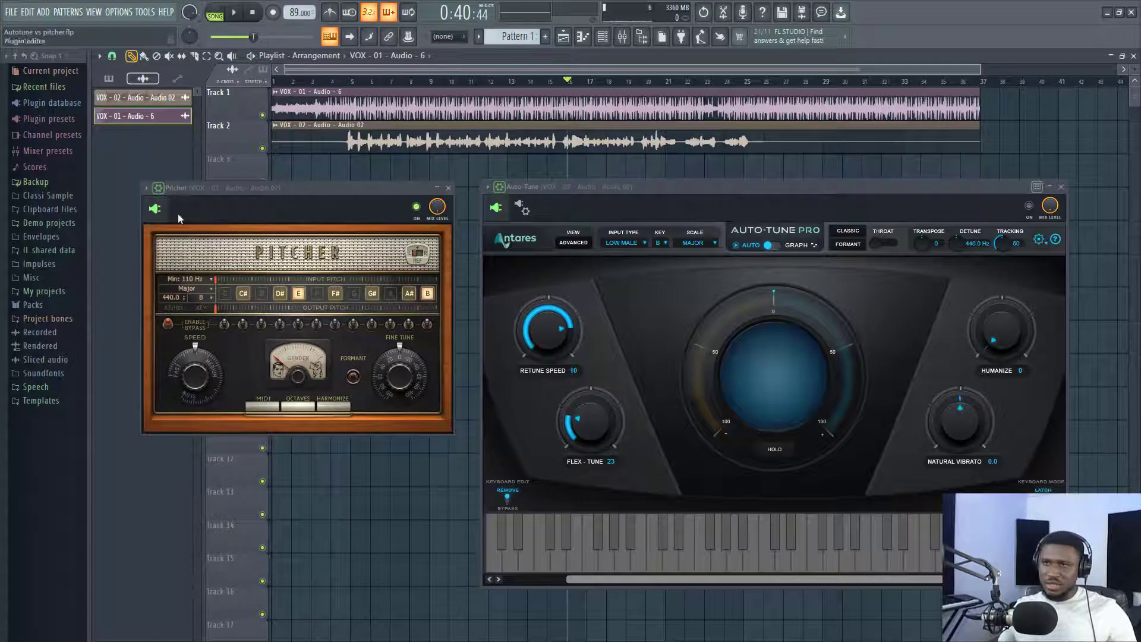
{"action": "left_click", "coordinate": [359, 83]}
{"action": "key", "text": "space"}
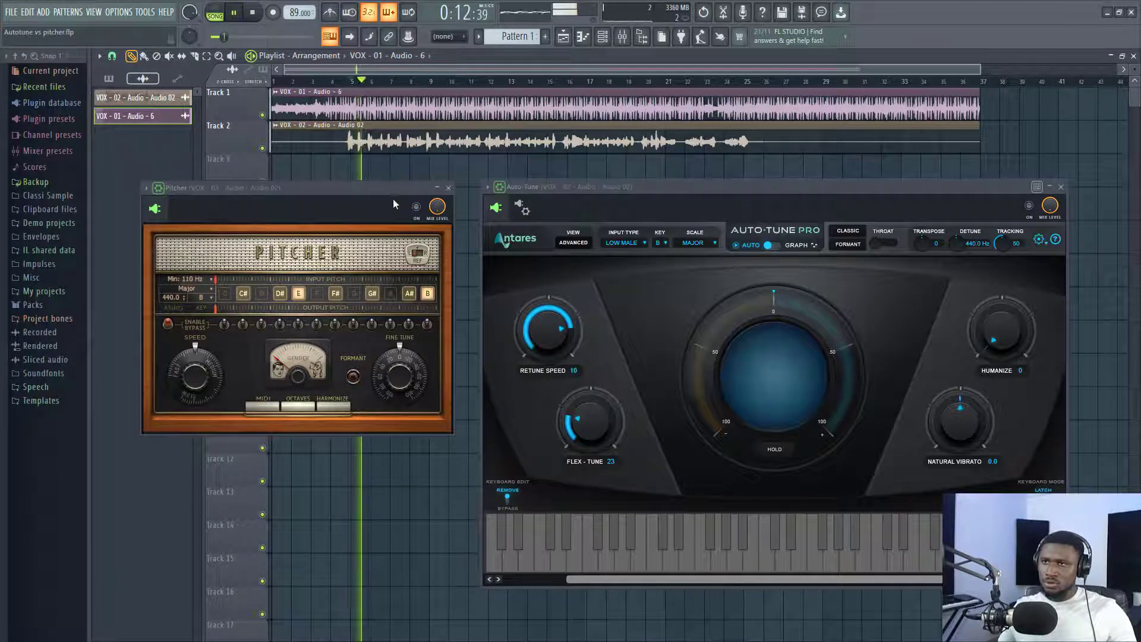
{"action": "key", "text": "space"}
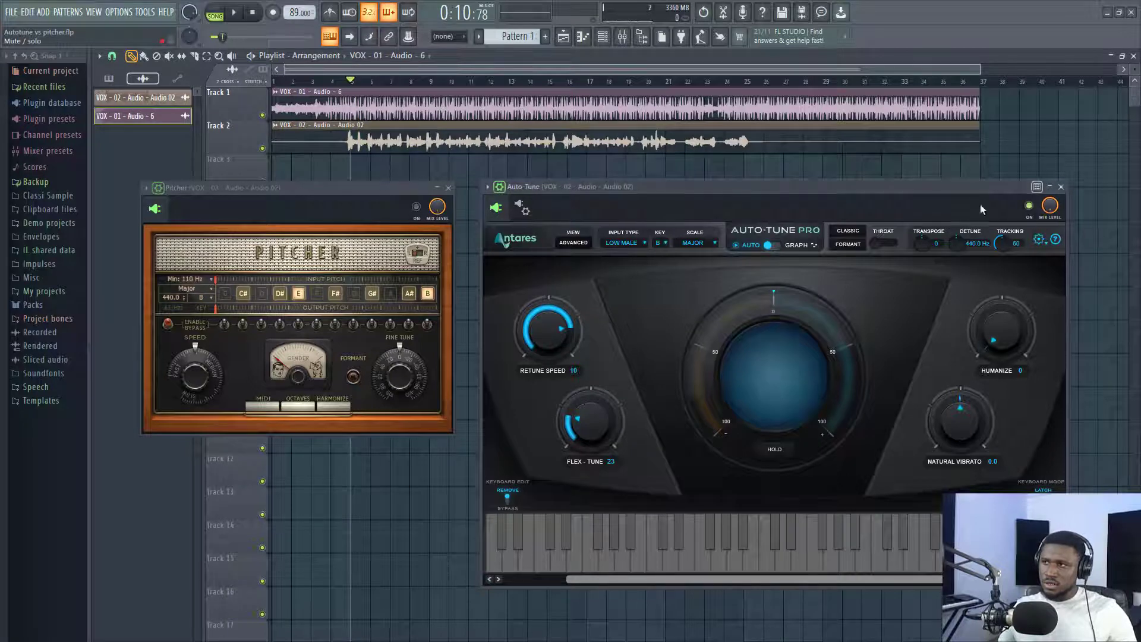
Step: Play the vocal with only Auto-Tune Pro, then bypass it and hear Pitcher alone
{"action": "left_click", "coordinate": [912, 191]}
{"action": "key", "text": "space"}
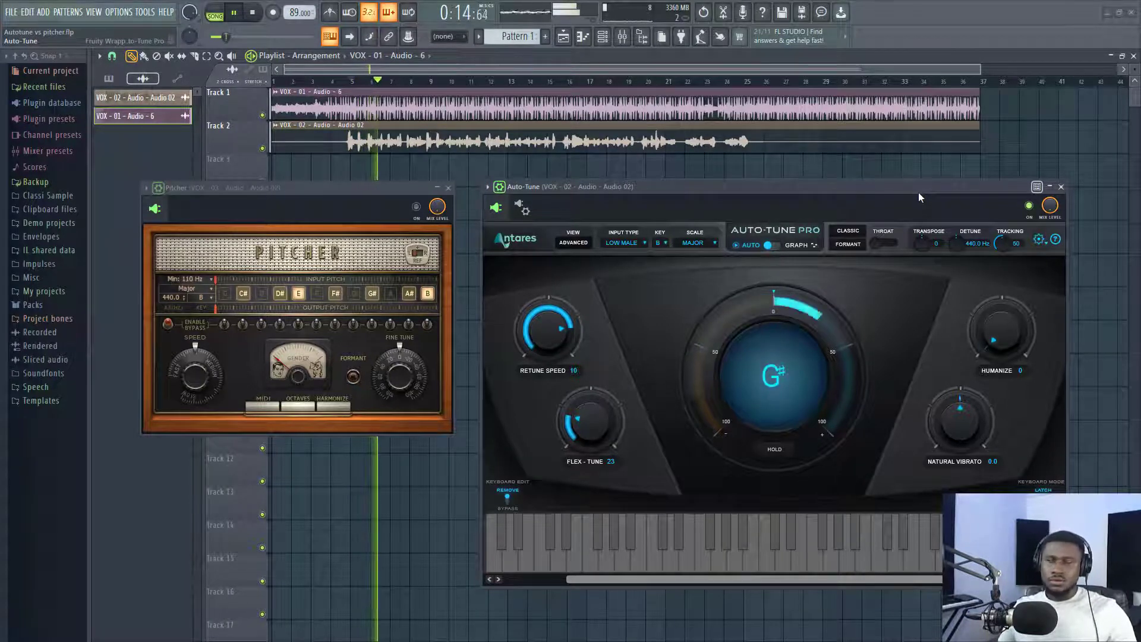
{"action": "left_click", "coordinate": [1028, 206]}
{"action": "key", "text": "space"}
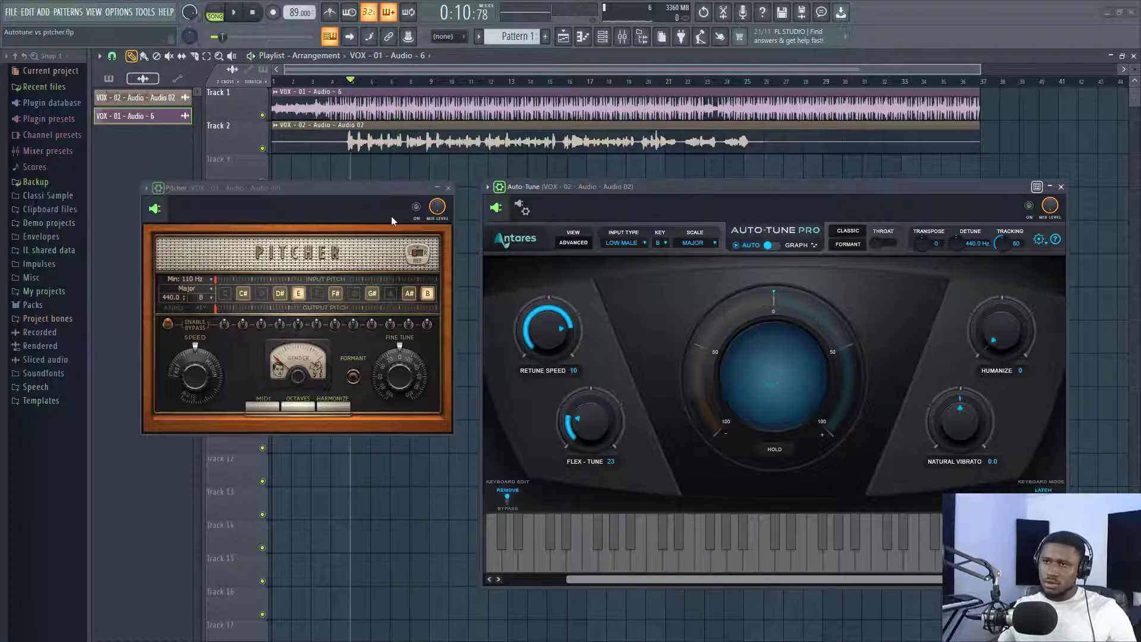
{"action": "left_click", "coordinate": [418, 206]}
{"action": "key", "text": "space"}
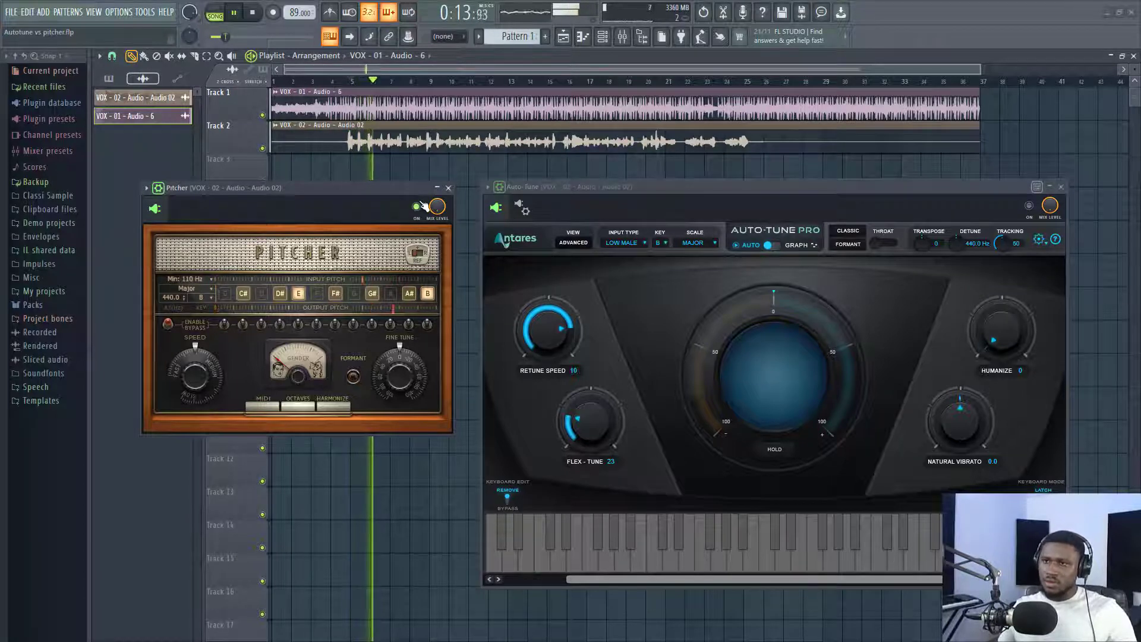
{"action": "key", "text": "space"}
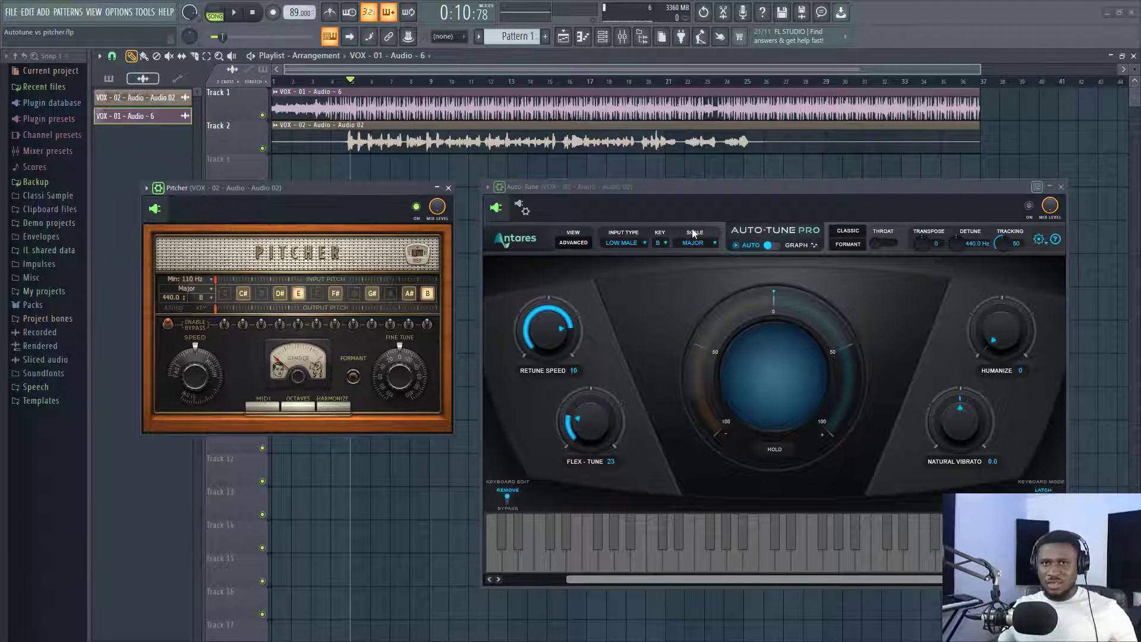
{"action": "left_click", "coordinate": [728, 191]}
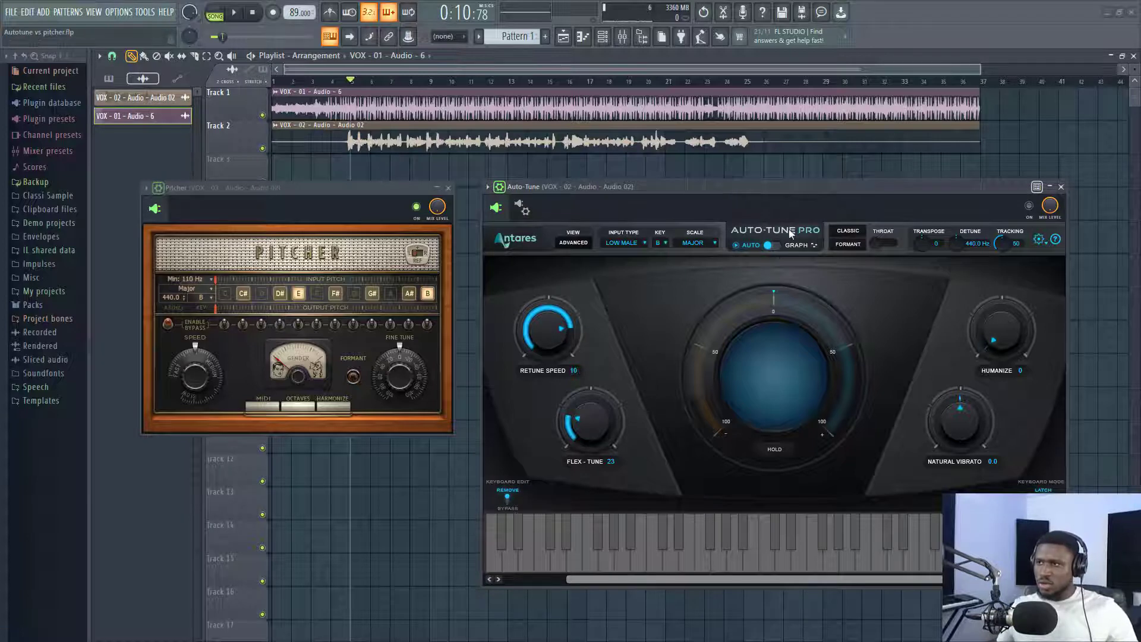
{"action": "left_click", "coordinate": [775, 247]}
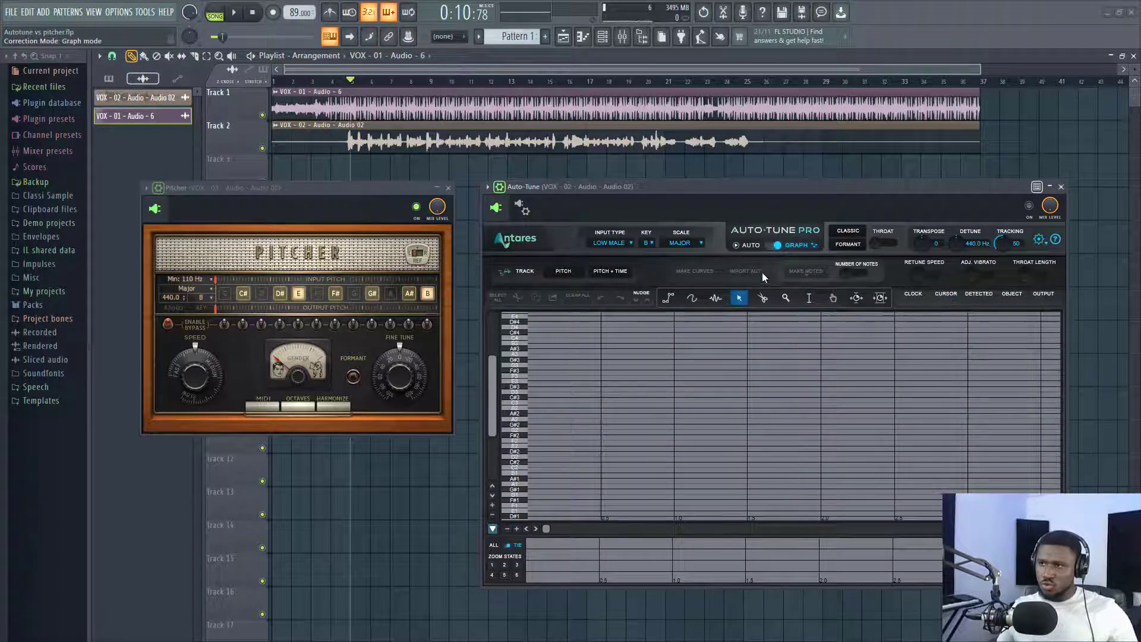
{"action": "left_click", "coordinate": [734, 247]}
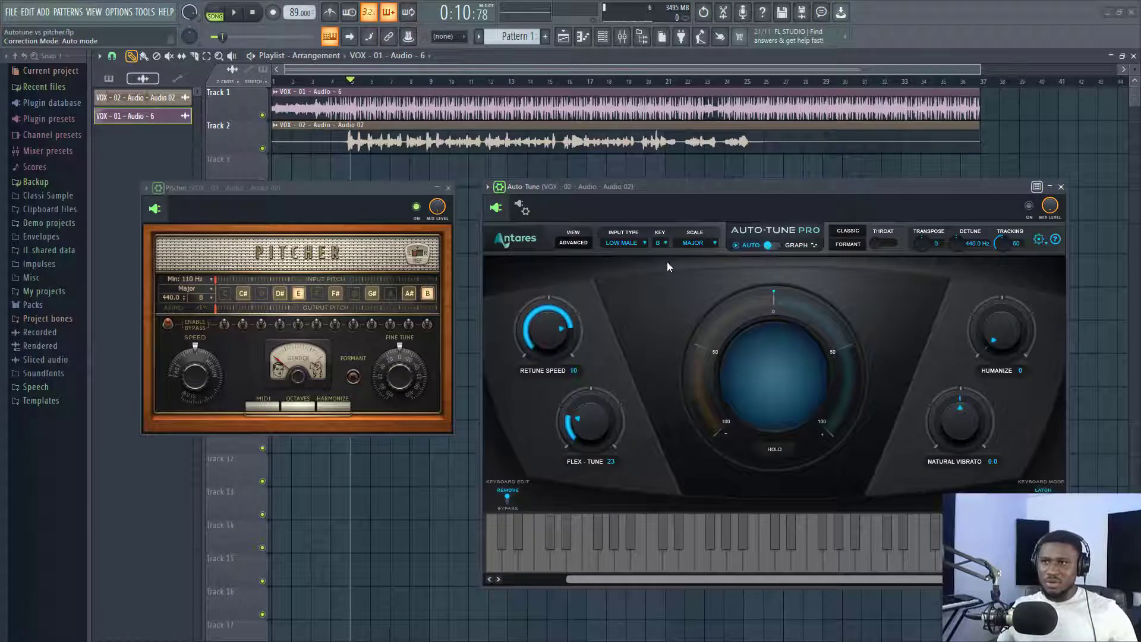
{"action": "left_click", "coordinate": [622, 37]}
{"action": "left_click", "coordinate": [1034, 155]}
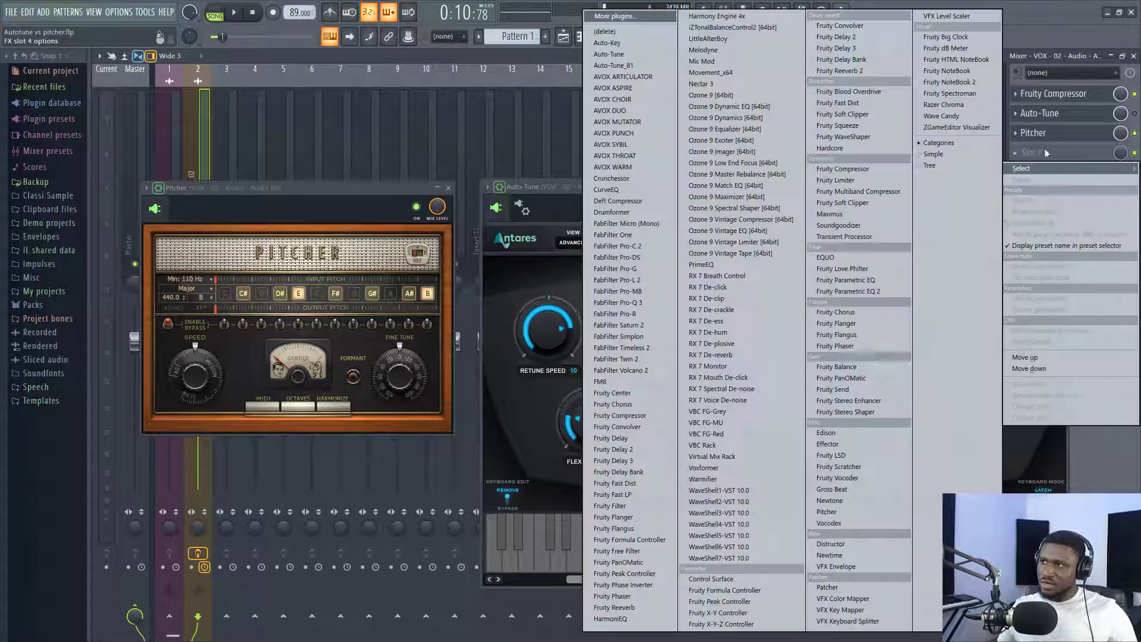
{"action": "left_click", "coordinate": [855, 503]}
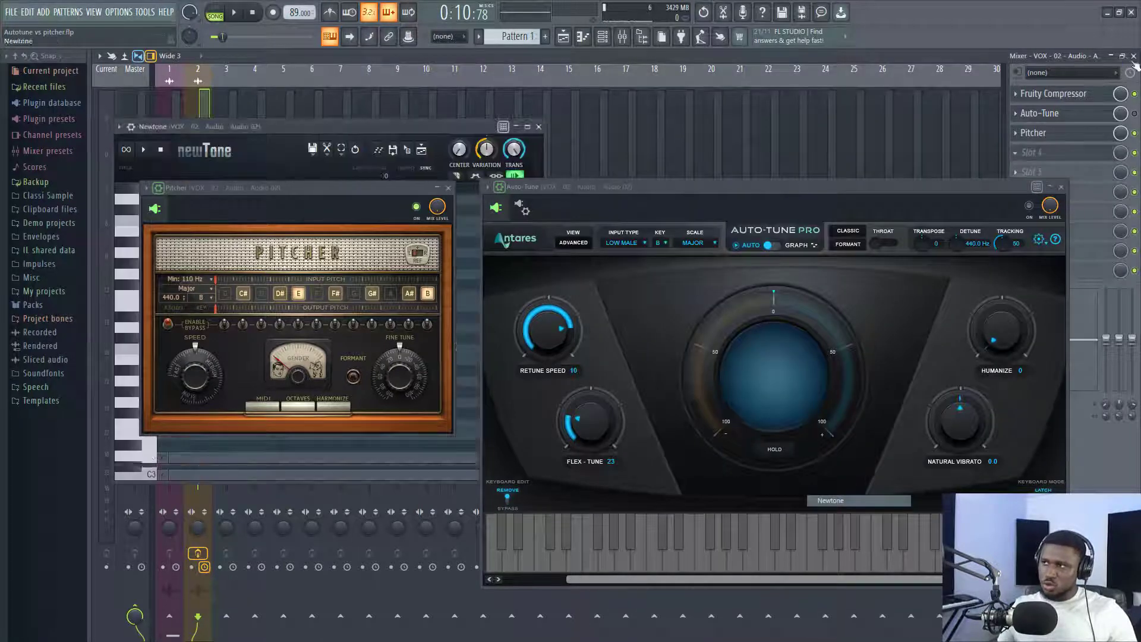
{"action": "key", "text": "F5"}
{"action": "left_click_drag", "start_coordinate": [392, 134], "coordinate": [613, 62]}
{"action": "left_click", "coordinate": [756, 57]}
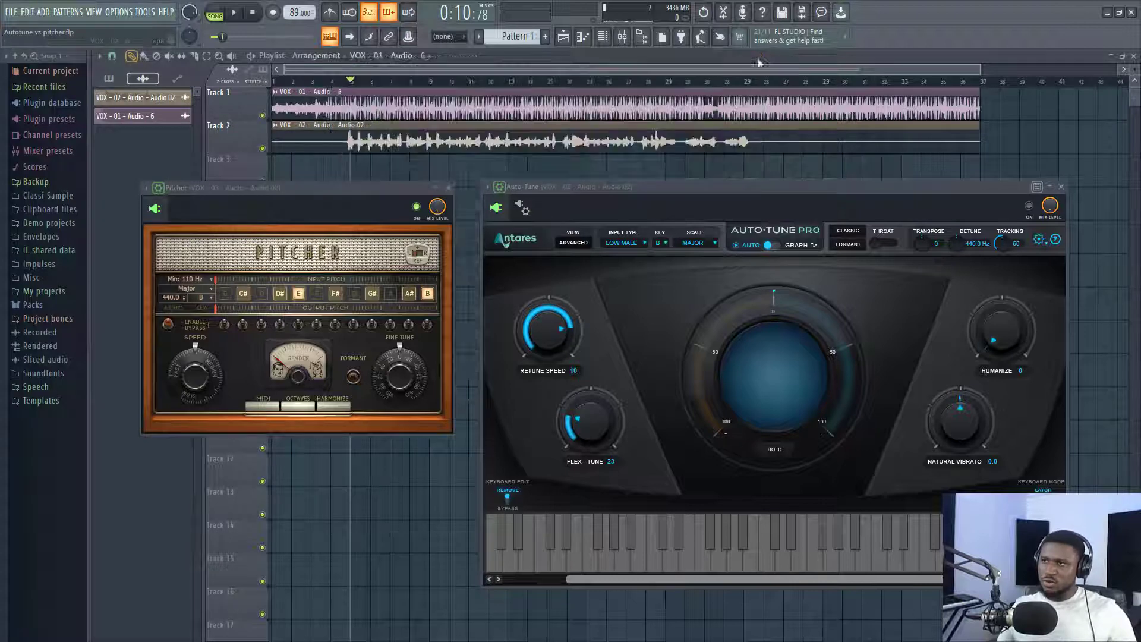
{"action": "left_click", "coordinate": [706, 197]}
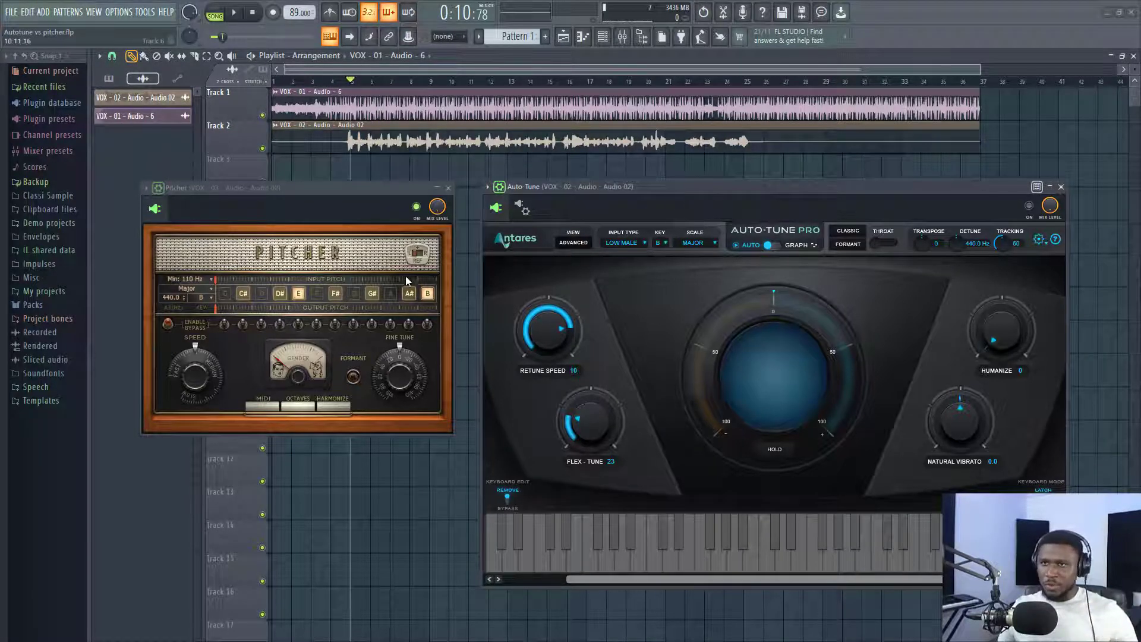
{"action": "left_click", "coordinate": [297, 194]}
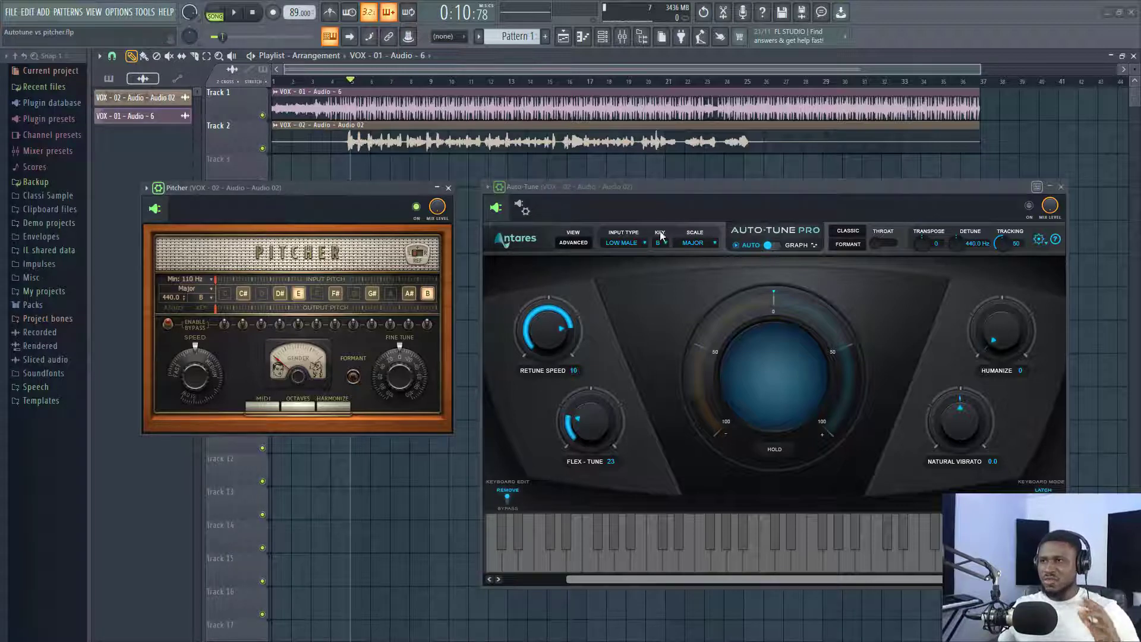
{"action": "left_click", "coordinate": [683, 192]}
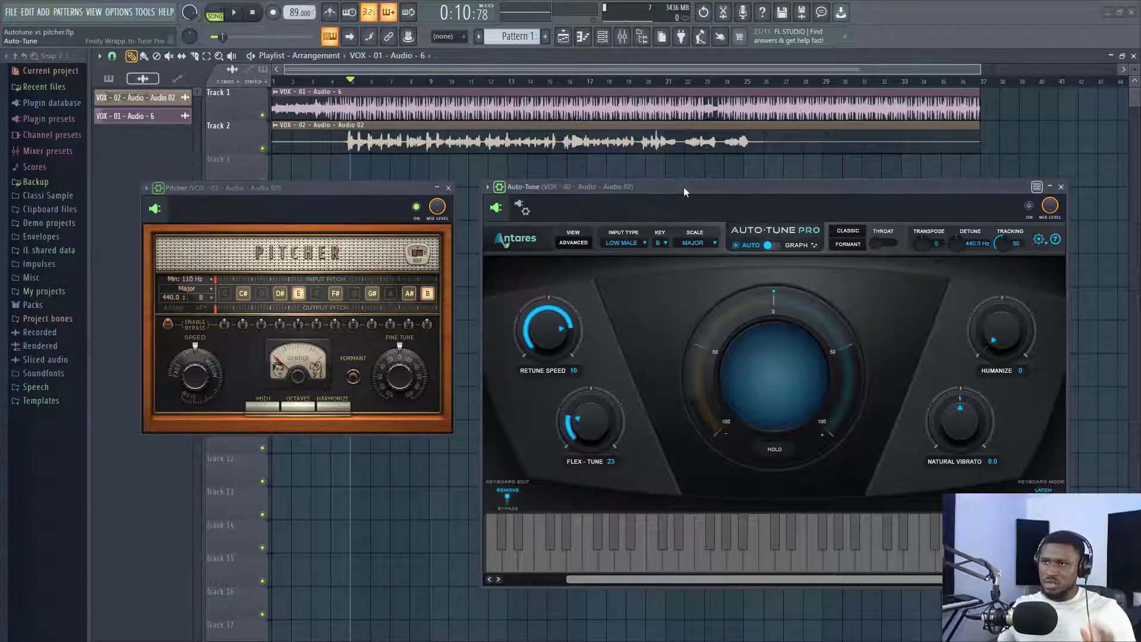